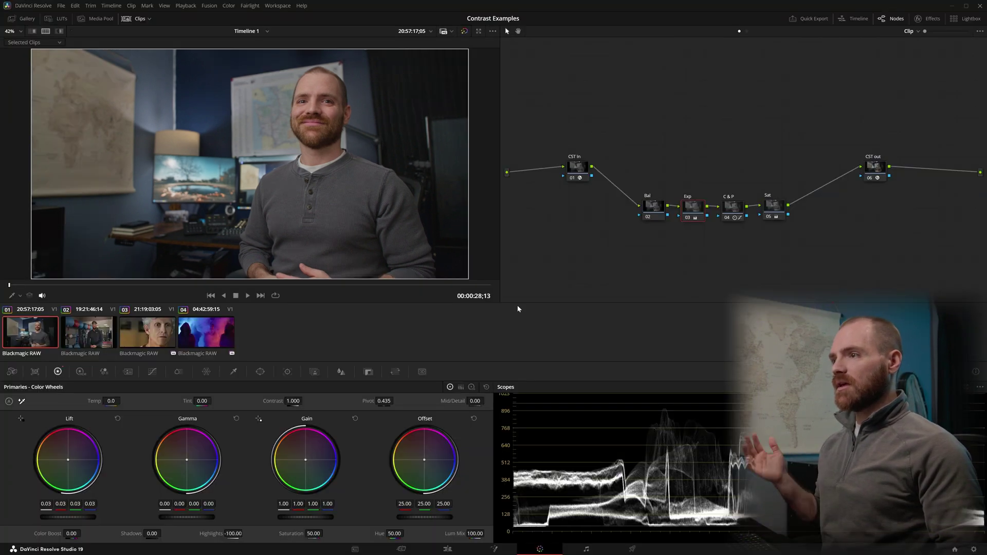
# - Step through the example clips on the timeline to compare their grades, ending on the first clip
pyautogui.click(88, 336)
pyautogui.press('Down')
pyautogui.press('Down')
pyautogui.press('Up')
pyautogui.press('Up')
pyautogui.press('Up')
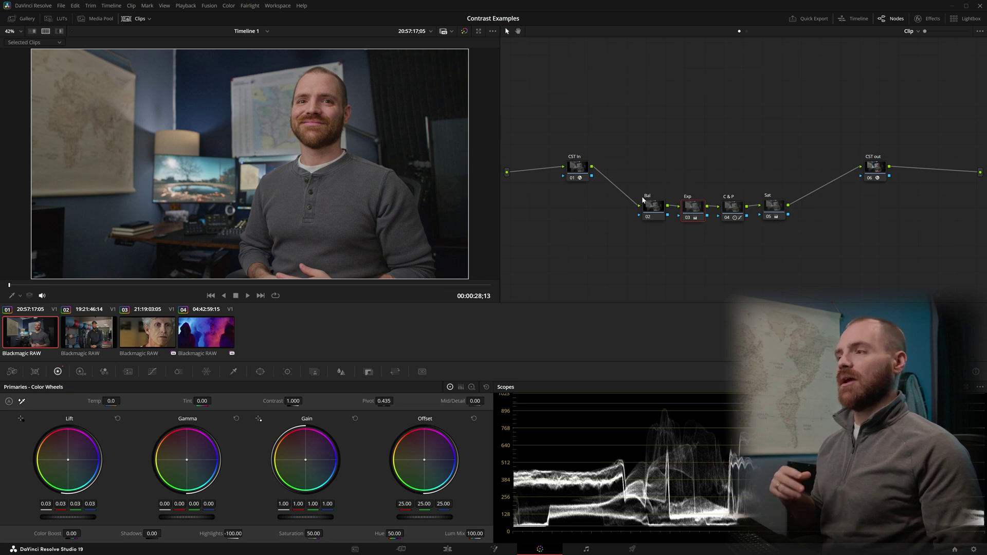
# - Compare the third clip's image with its Cont node disabled and enabled
pyautogui.click(147, 337)
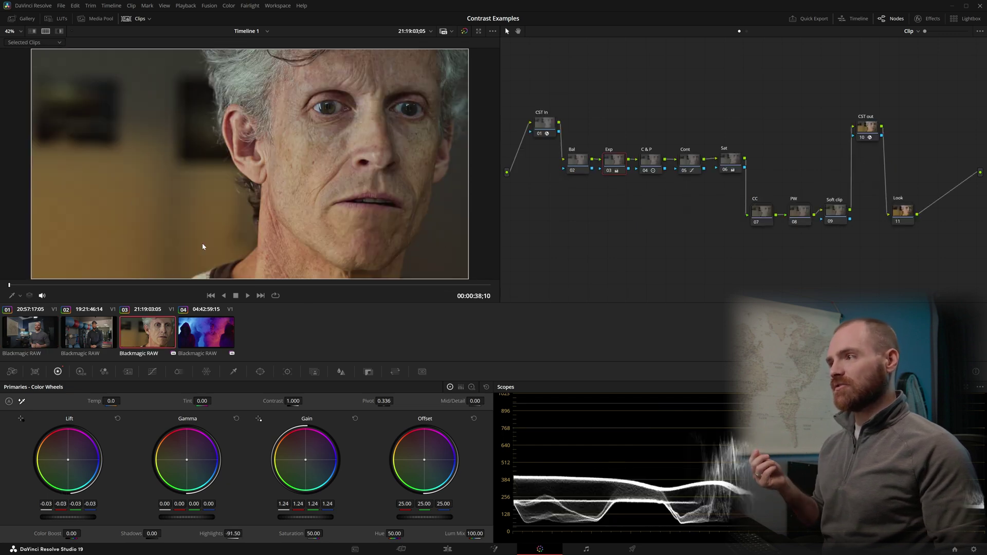
pyautogui.click(686, 172)
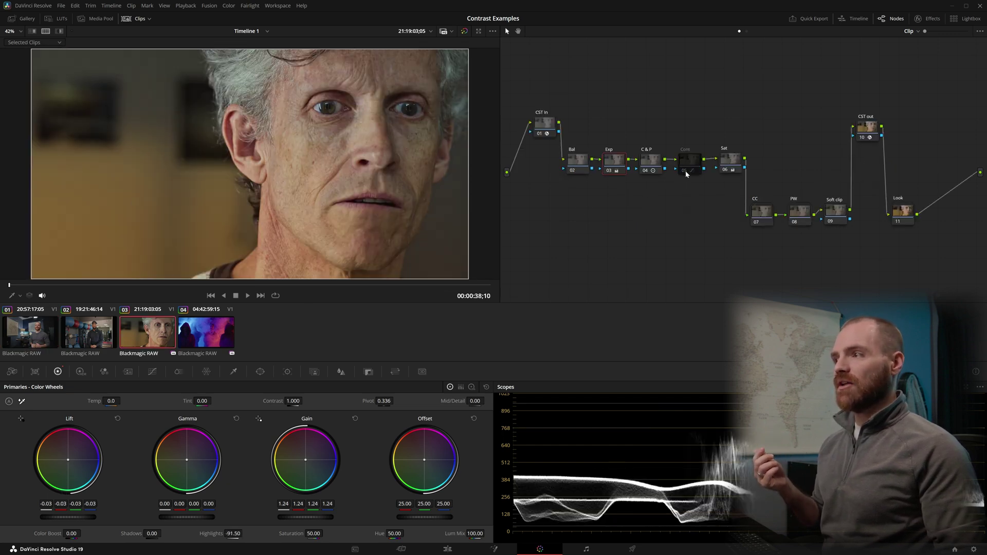
pyautogui.click(686, 172)
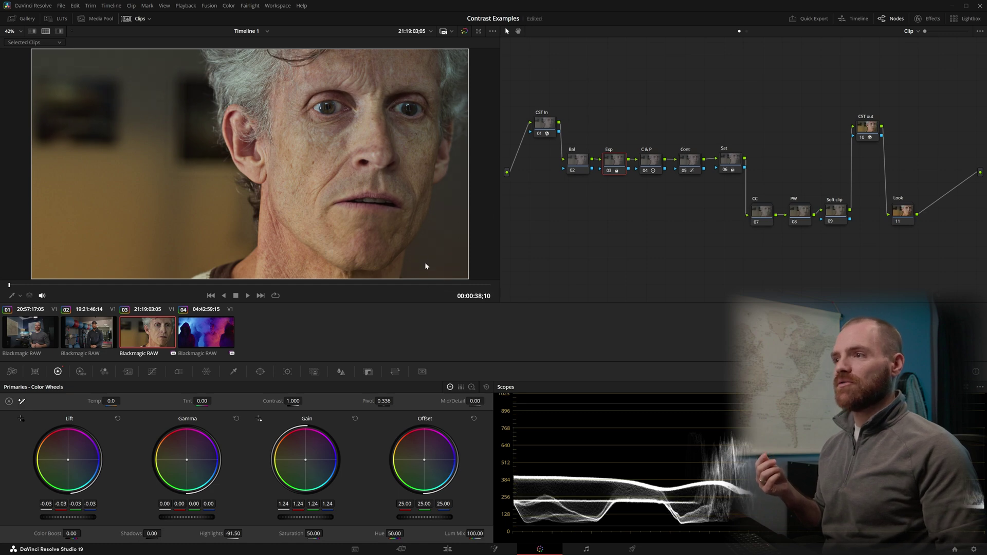
pyautogui.click(686, 171)
pyautogui.click(686, 171)
# - Return to the first clip and examine its CST In, Exp, C & P and Sat nodes
pyautogui.click(30, 333)
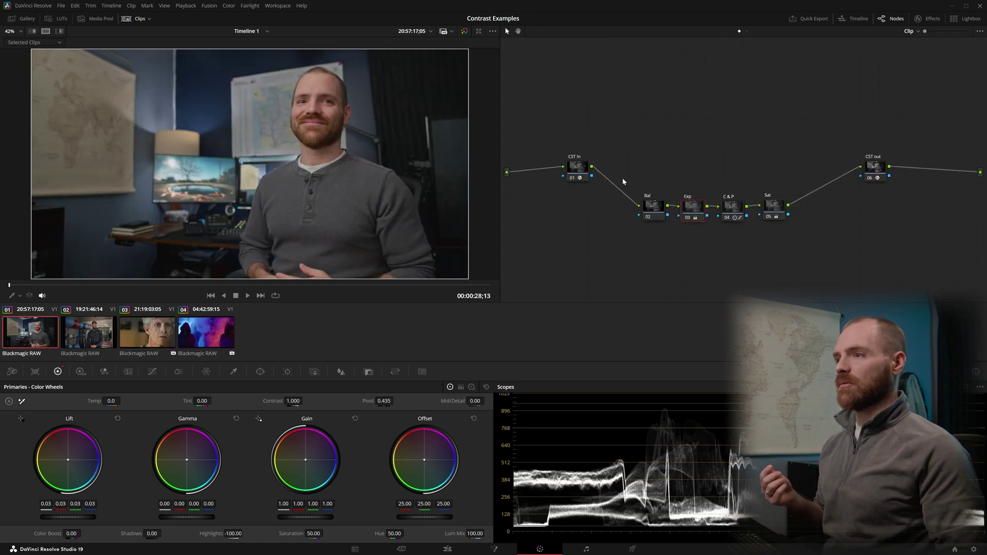
pyautogui.moveTo(577, 167); pyautogui.dragTo(580, 167)
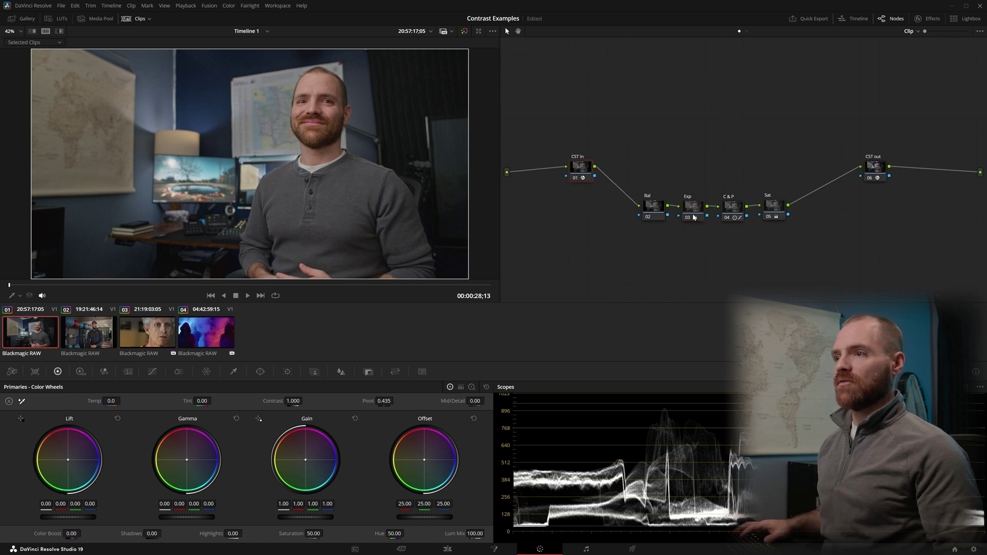
pyautogui.click(693, 217)
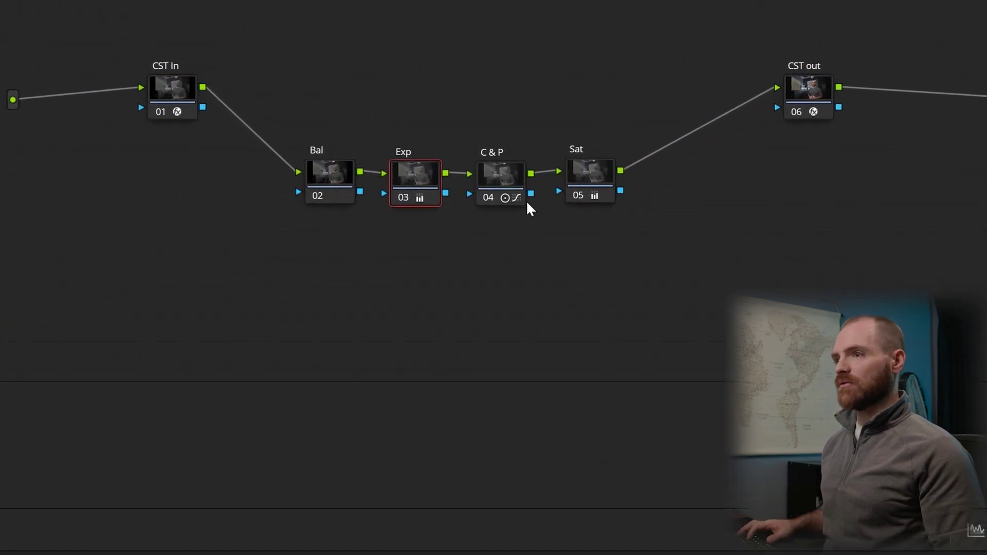
pyautogui.click(507, 183)
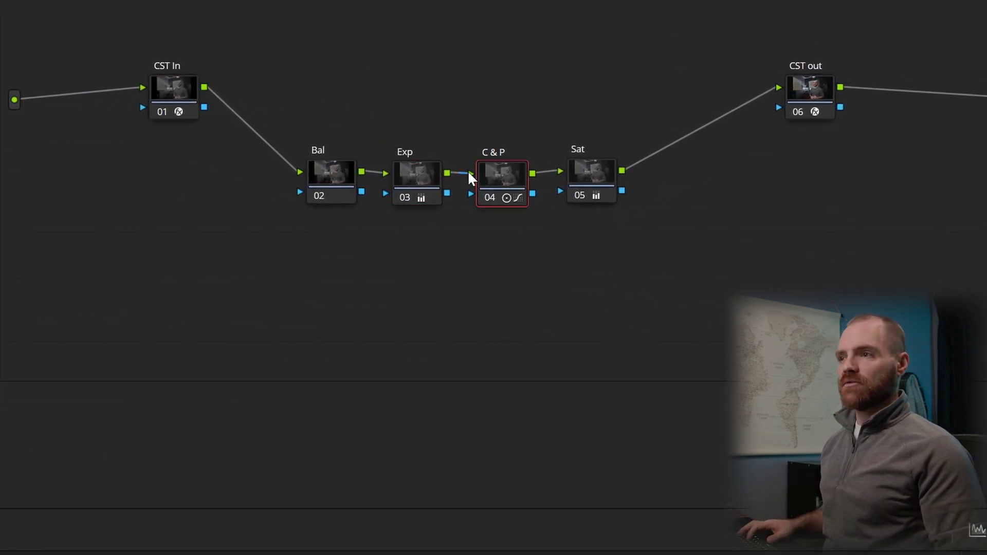
pyautogui.click(606, 191)
# - Disable the first clip's Exp and C & P nodes while keeping Sat enabled, and hide the clip thumbnails
pyautogui.moveTo(399, 137); pyautogui.dragTo(713, 296)
pyautogui.hotkey('ctrl', 'd')
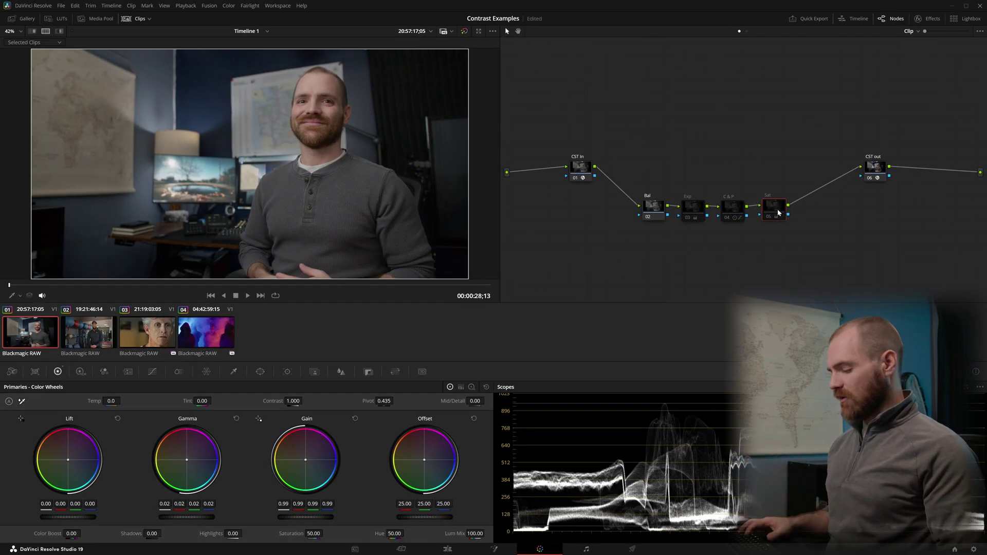
pyautogui.hotkey('ctrl', 'd')
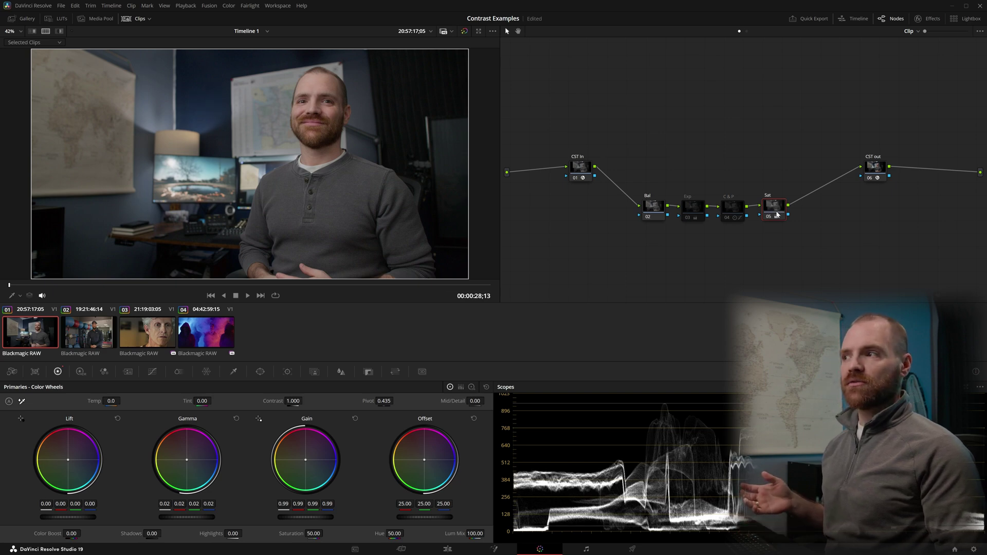
pyautogui.click(137, 20)
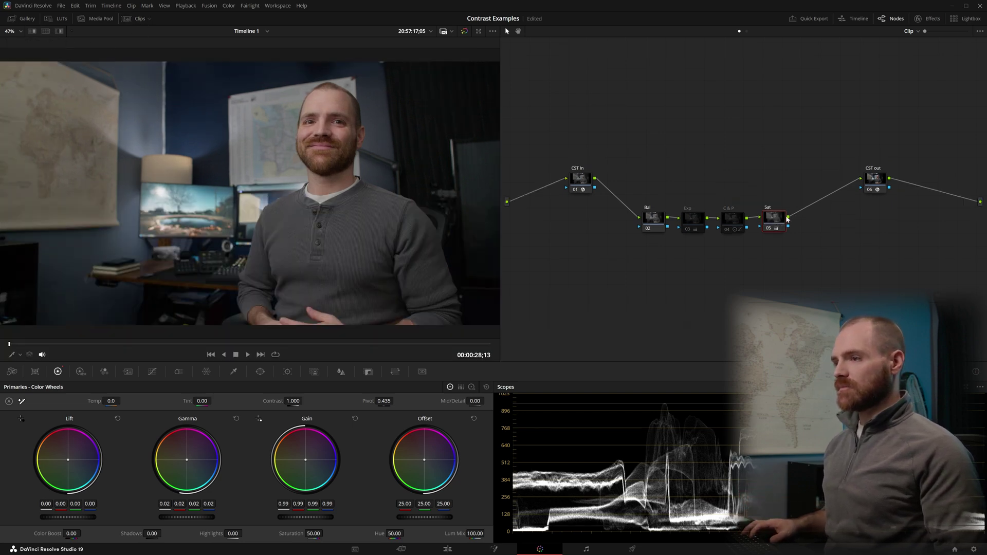
pyautogui.hotkey('ctrl', 'd')
pyautogui.hotkey('ctrl', 'd')
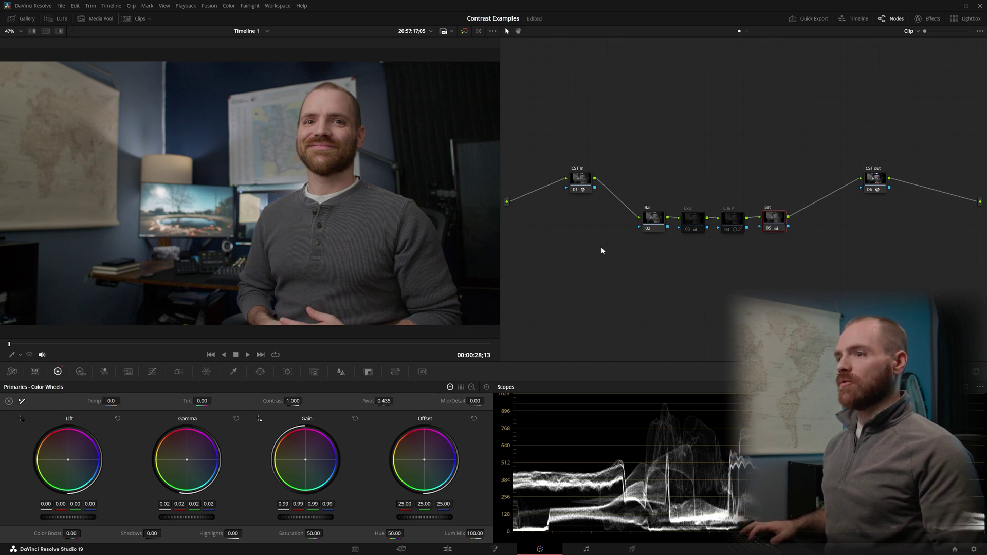
# - Switch the viewer to the eyedropper picker mode and reset the Exp node's grade
pyautogui.click(693, 222)
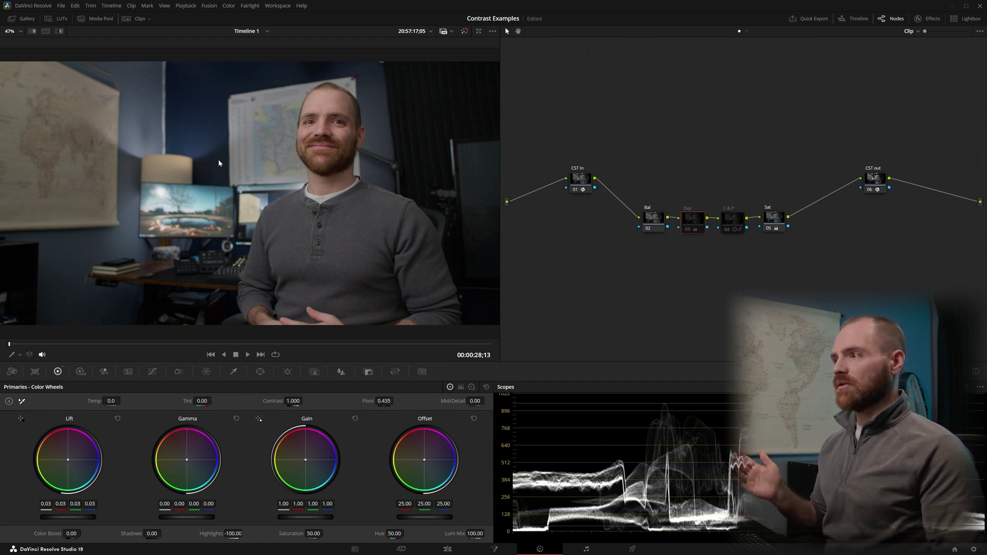
pyautogui.click(13, 357)
pyautogui.click(23, 376)
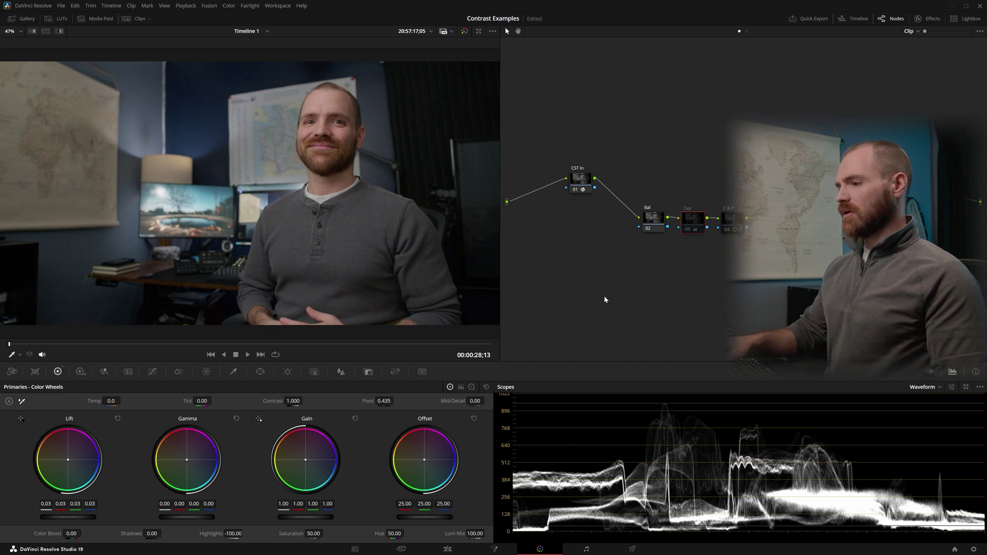
pyautogui.hotkey('shift', 'Home')
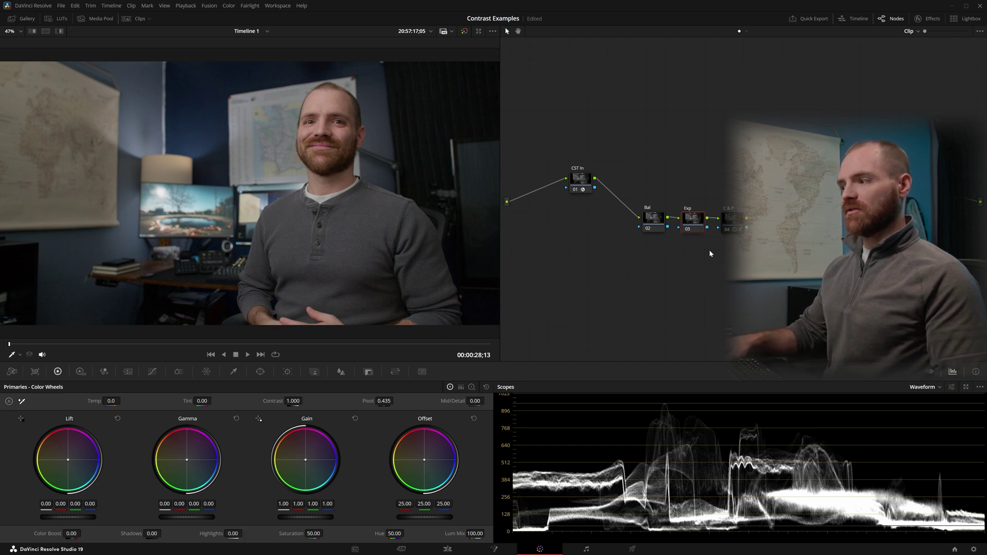
# - Raise the Exp node's Lift to 0.03 and compare the image with the node disabled and enabled
pyautogui.moveTo(63, 517); pyautogui.dragTo(70, 517)
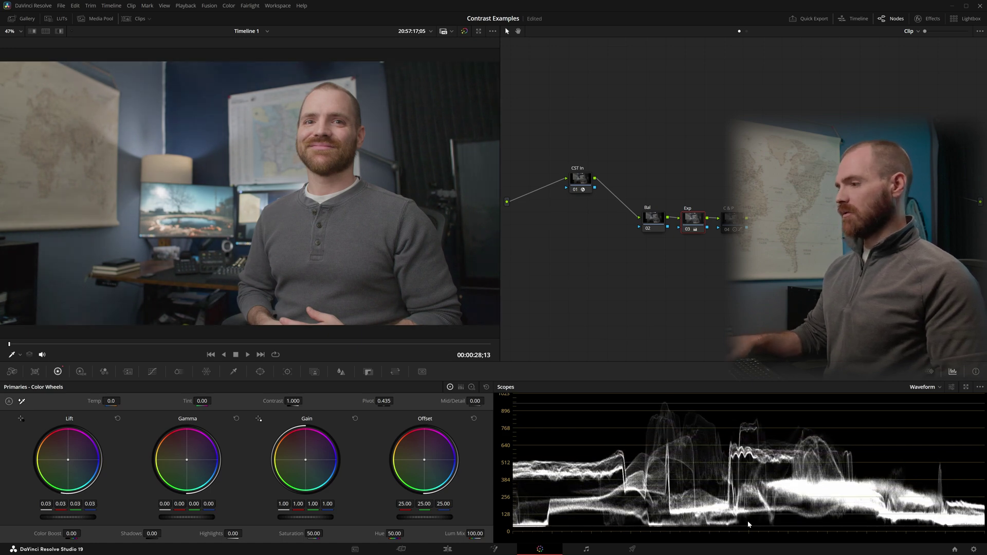
pyautogui.hotkey('ctrl', 'd')
pyautogui.hotkey('ctrl', 'd')
pyautogui.hotkey('ctrl', 'd')
pyautogui.hotkey('ctrl', 'd')
pyautogui.hotkey('ctrl', 'd')
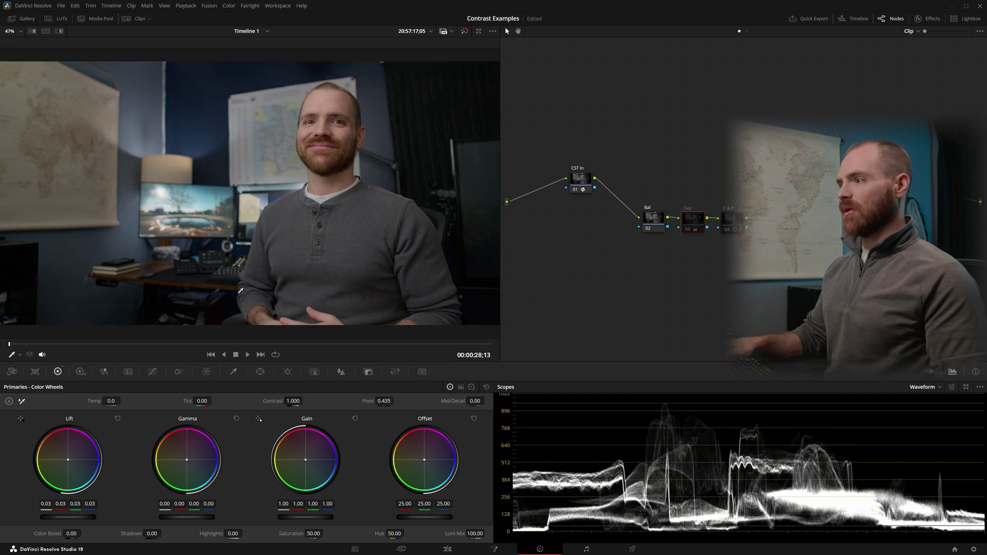
pyautogui.hotkey('ctrl', 'd')
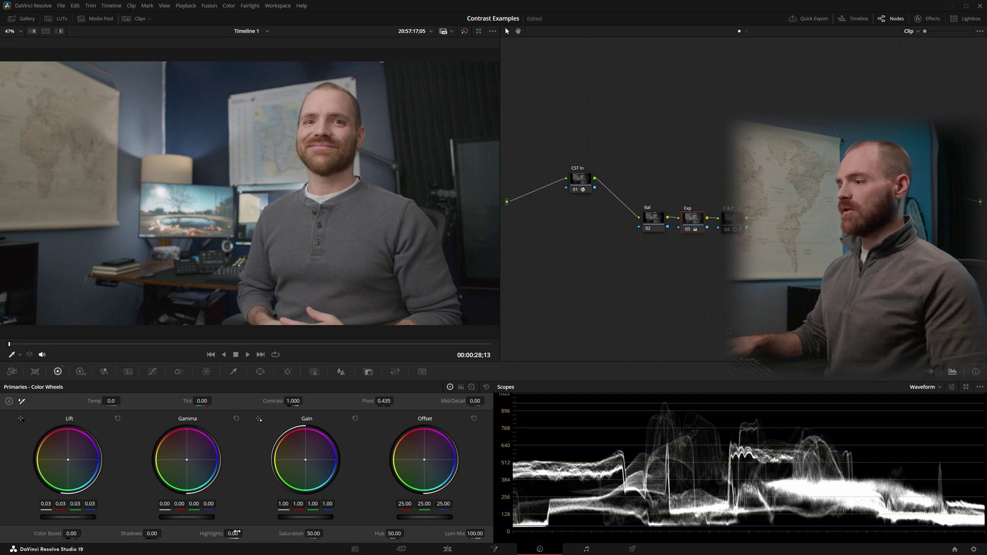
# - Lower the Exp node's Highlights to -100
pyautogui.moveTo(234, 535); pyautogui.dragTo(170, 535)
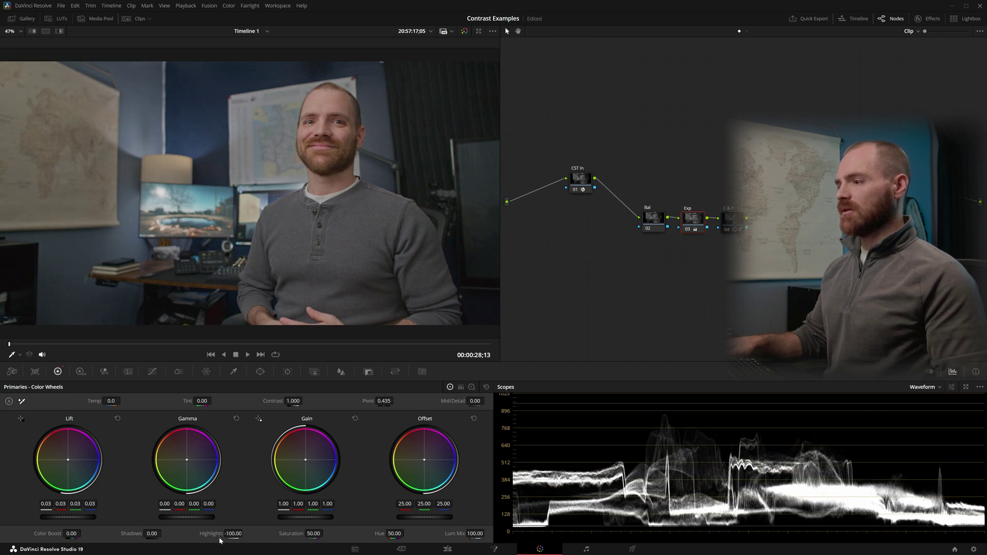
pyautogui.doubleClick(216, 534)
pyautogui.moveTo(240, 533); pyautogui.dragTo(179, 533)
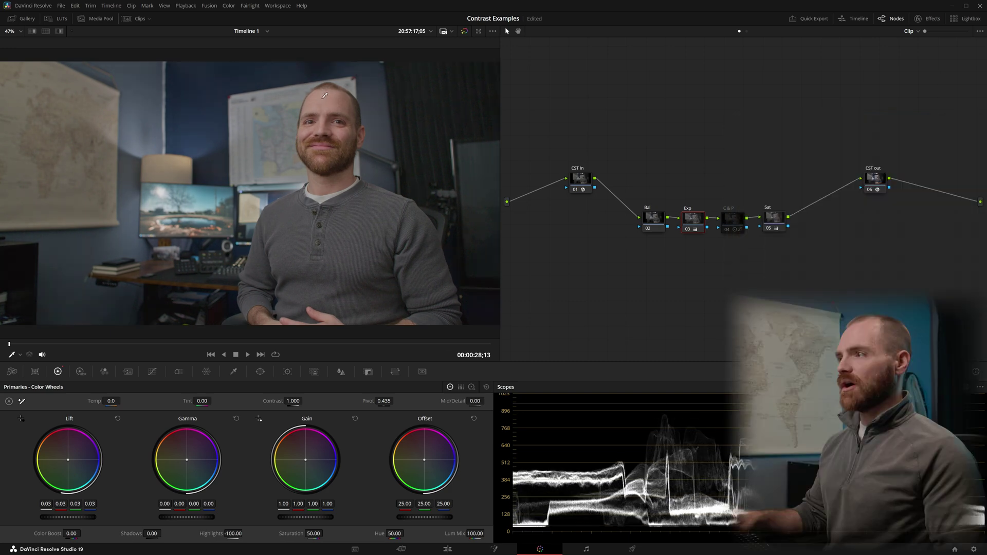
# - Compare the shot with the Exp node's Lift and Highlights adjustments disabled and enabled
pyautogui.hotkey('ctrl', 'd')
pyautogui.hotkey('ctrl', 'd')
pyautogui.hotkey('ctrl', 'd')
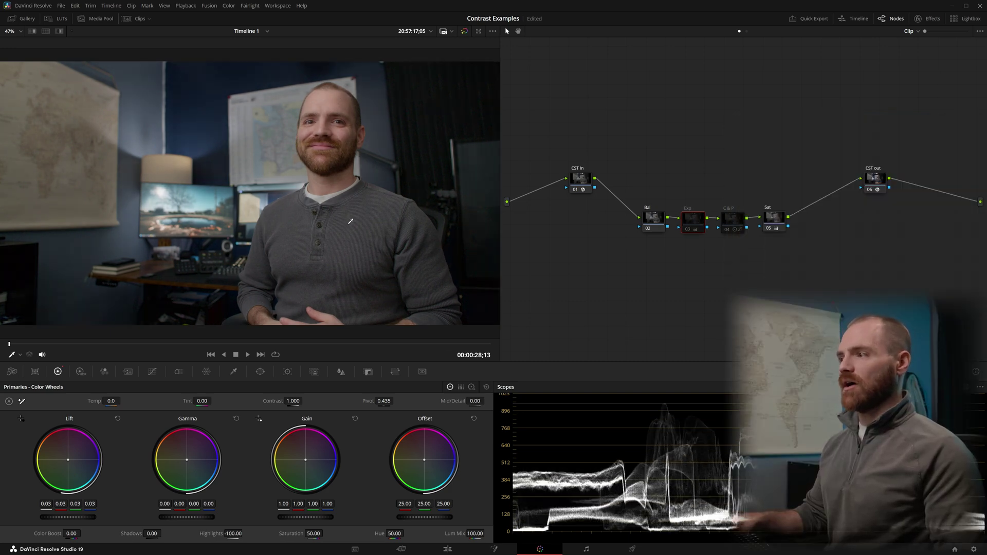
pyautogui.hotkey('ctrl', 'd')
pyautogui.hotkey('ctrl', 'd')
pyautogui.hotkey('ctrl', 'd')
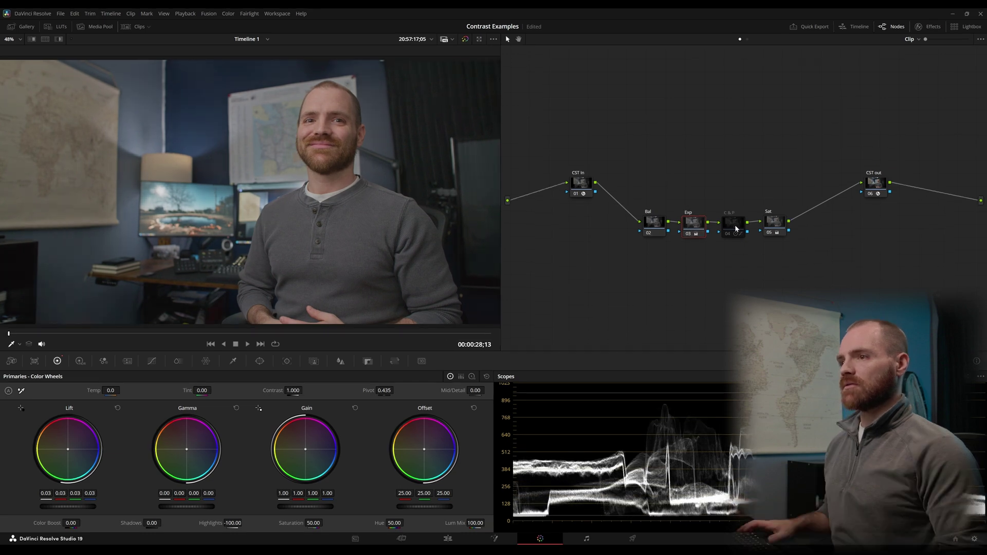
# - Enable the C & P node and review its custom curve and primary color wheels
pyautogui.click(735, 225)
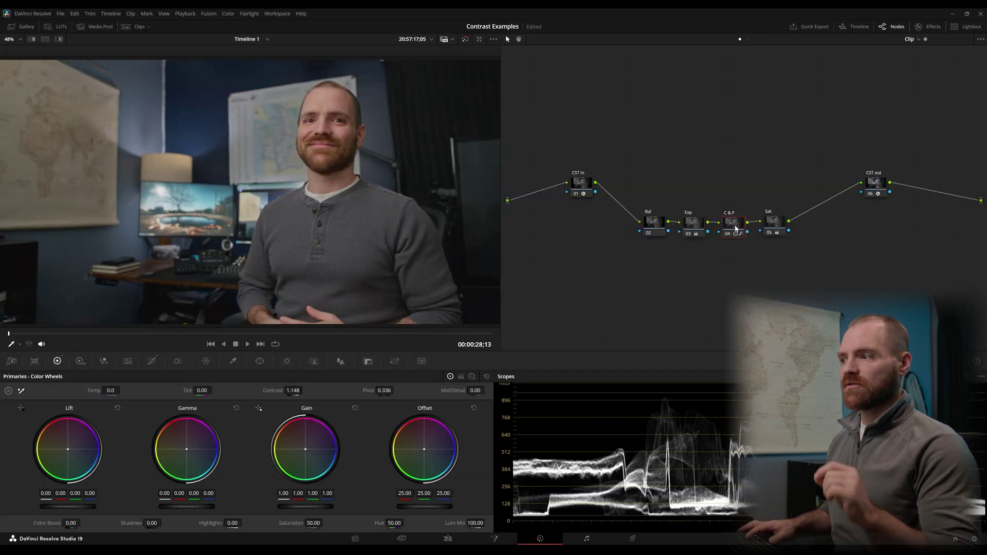
pyautogui.click(152, 361)
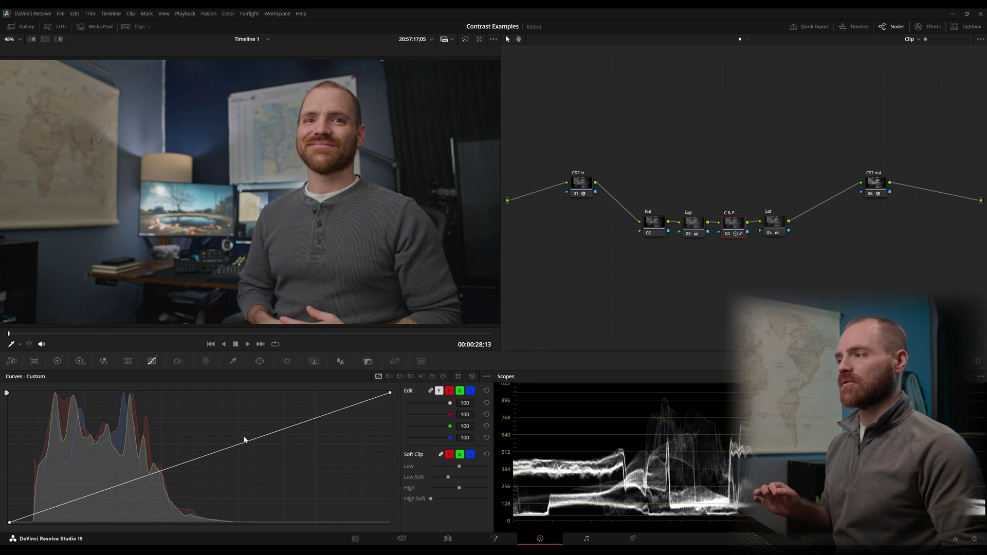
pyautogui.click(57, 361)
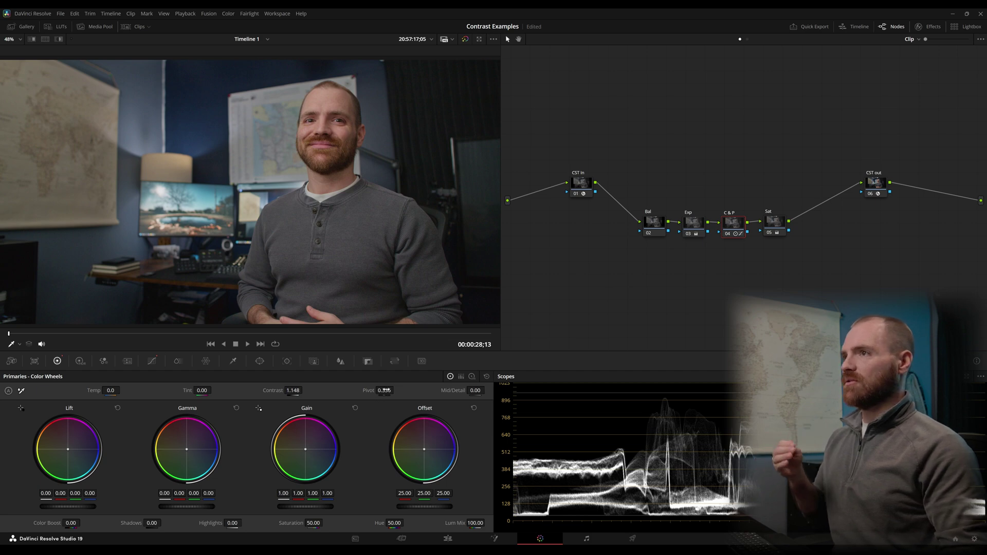
# - Compare the shot with the C & P node disabled and enabled, and check the CST out node
pyautogui.moveTo(385, 390); pyautogui.dragTo(381, 392)
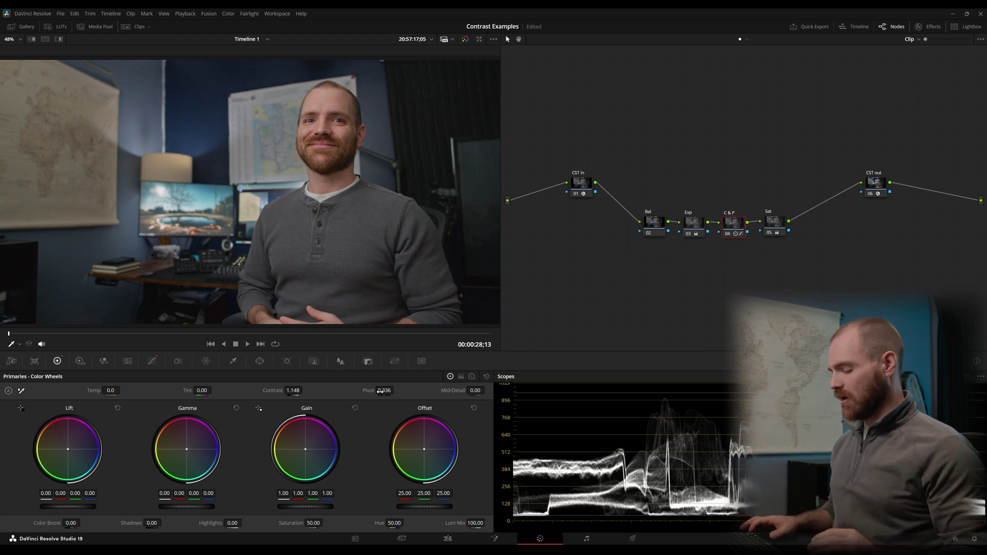
pyautogui.hotkey('ctrl', 'd')
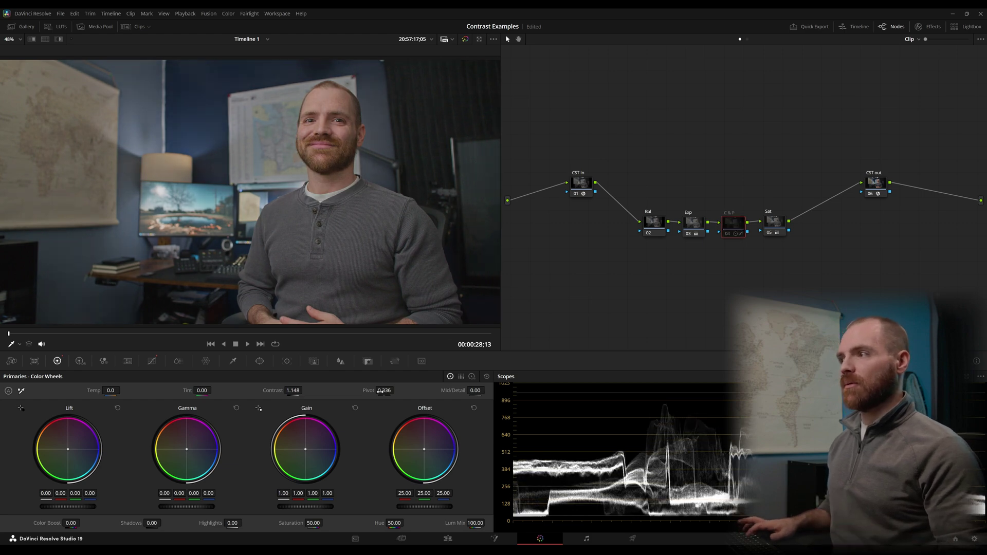
pyautogui.hotkey('ctrl', 'd')
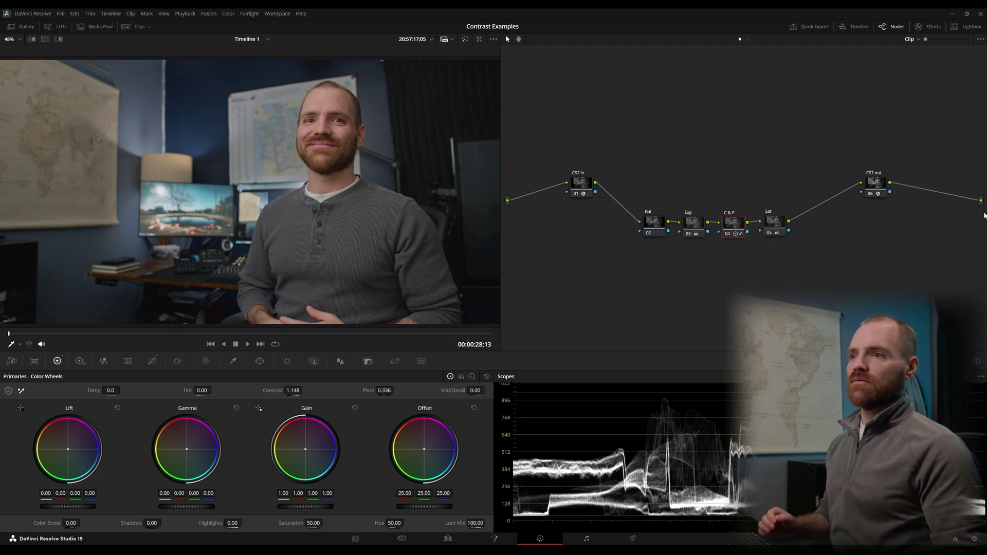
pyautogui.click(880, 189)
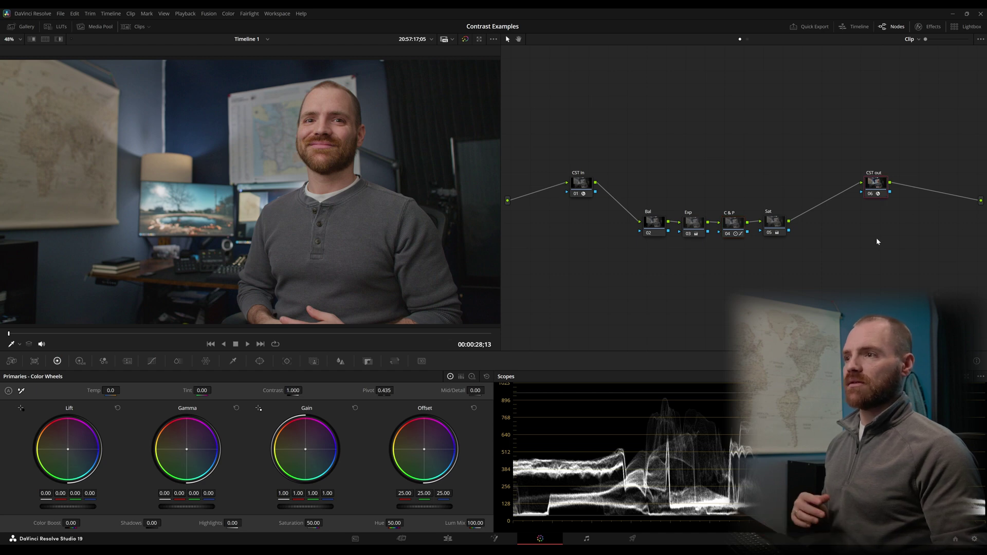
# - Try the C & P node's Pivot at about 0.6 and at 0.164, and restore it to 0.336
pyautogui.click(733, 223)
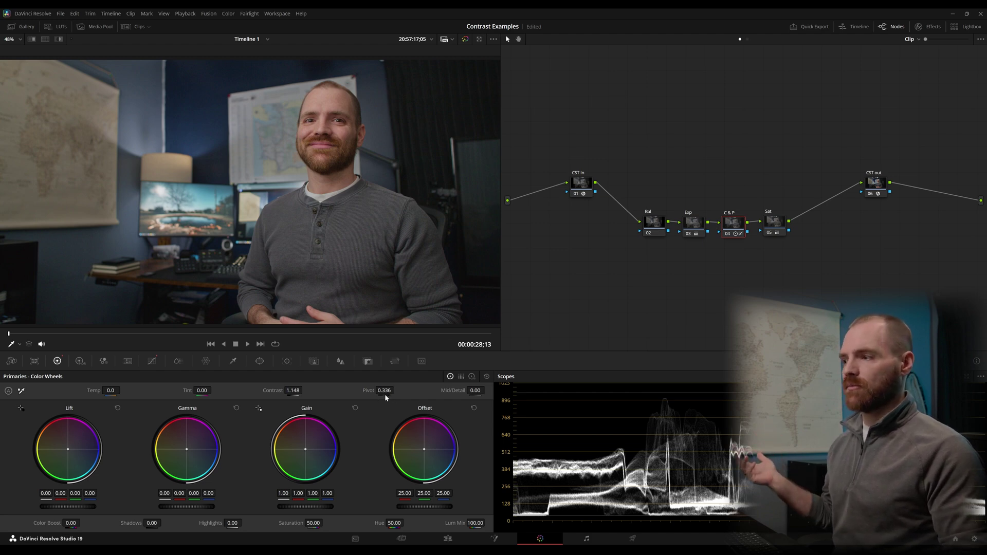
pyautogui.moveTo(385, 394); pyautogui.dragTo(396, 390)
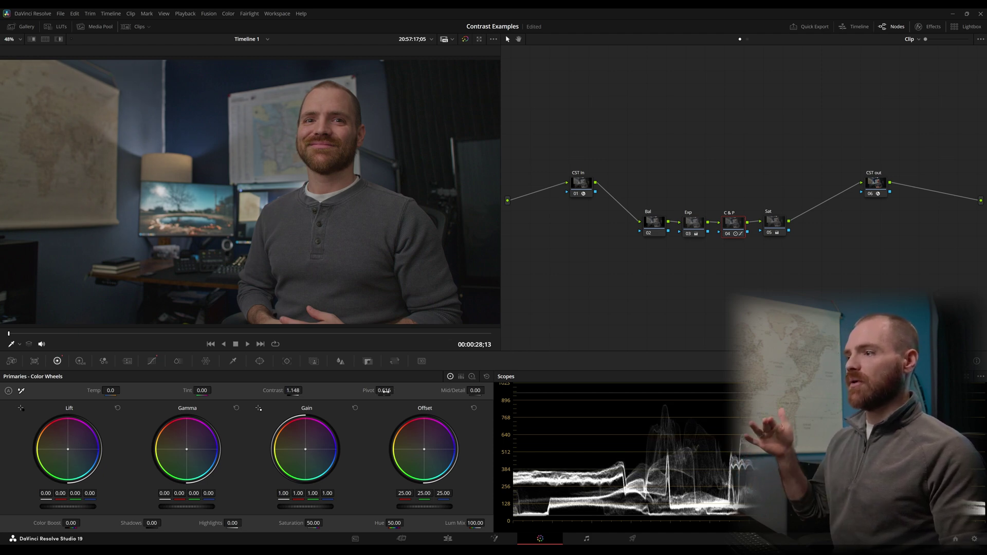
pyautogui.moveTo(384, 391)
pyautogui.mouseDown()
pyautogui.moveTo(277, 391)
pyautogui.moveTo(390, 395)
pyautogui.mouseUp()
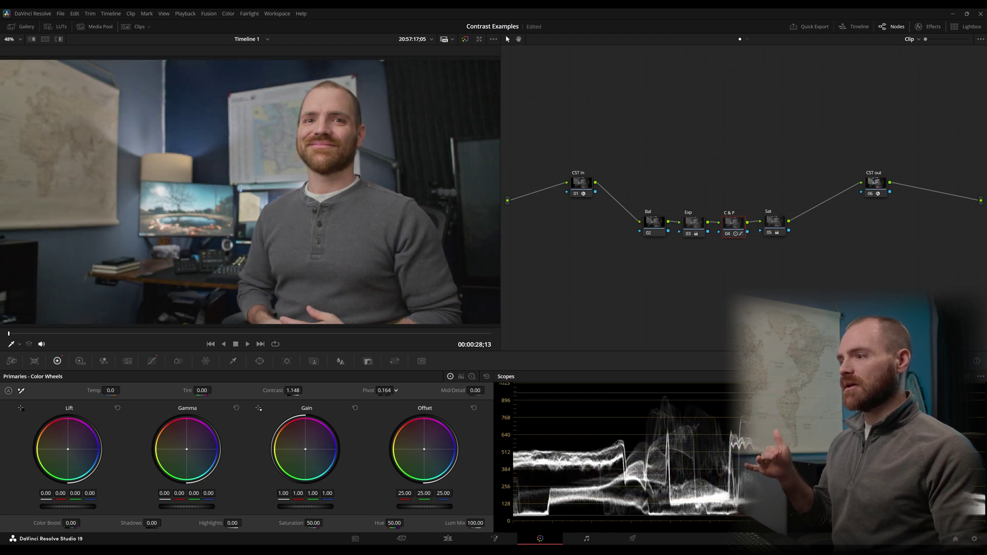
pyautogui.click(388, 394)
pyautogui.write('0.336')
pyautogui.press('Return')
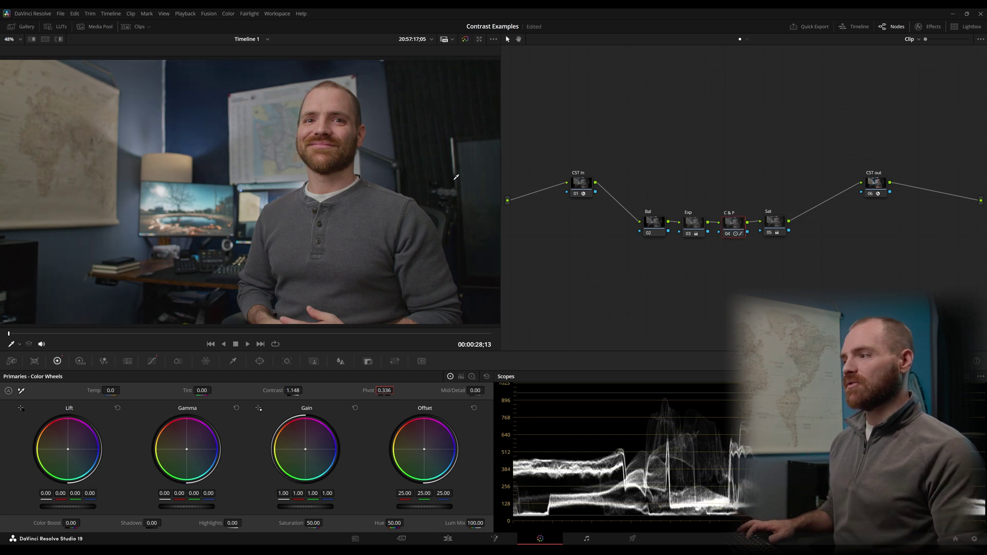
# - Reset the Soft Clip settings in the C & P node's custom curves
pyautogui.click(152, 361)
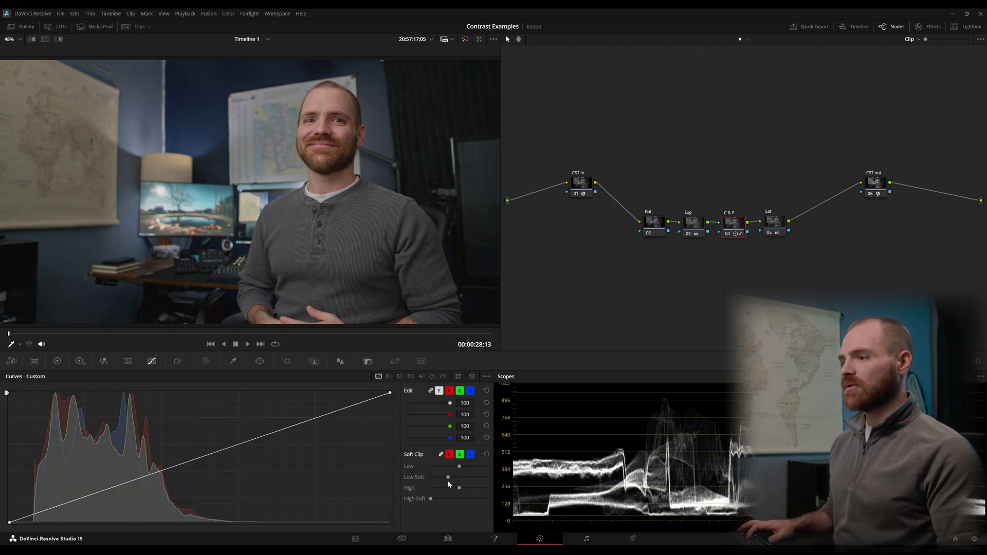
pyautogui.click(486, 455)
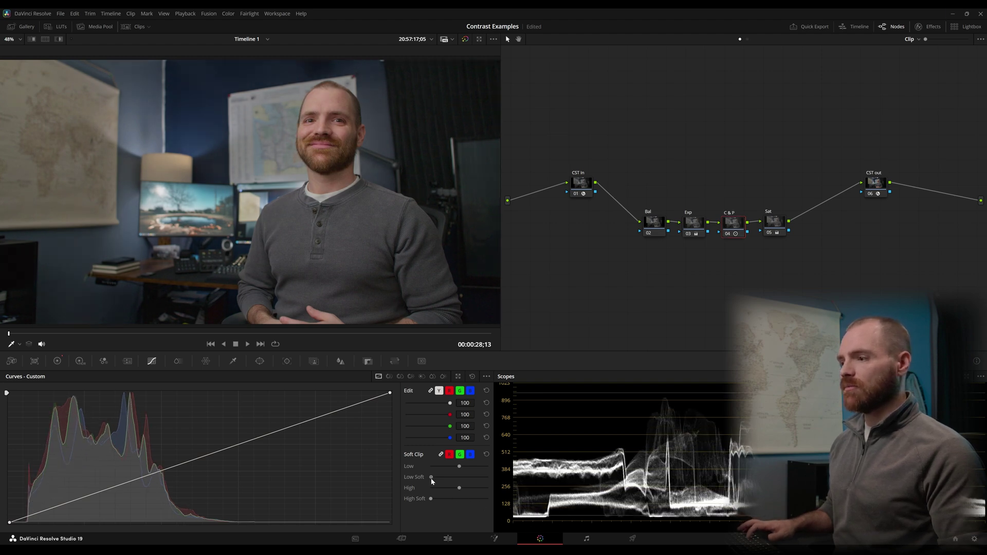
# - Raise the Low Soft soft clip on the C & P node moderately to lift and soften the deepest shadows
pyautogui.moveTo(431, 478); pyautogui.dragTo(447, 478)
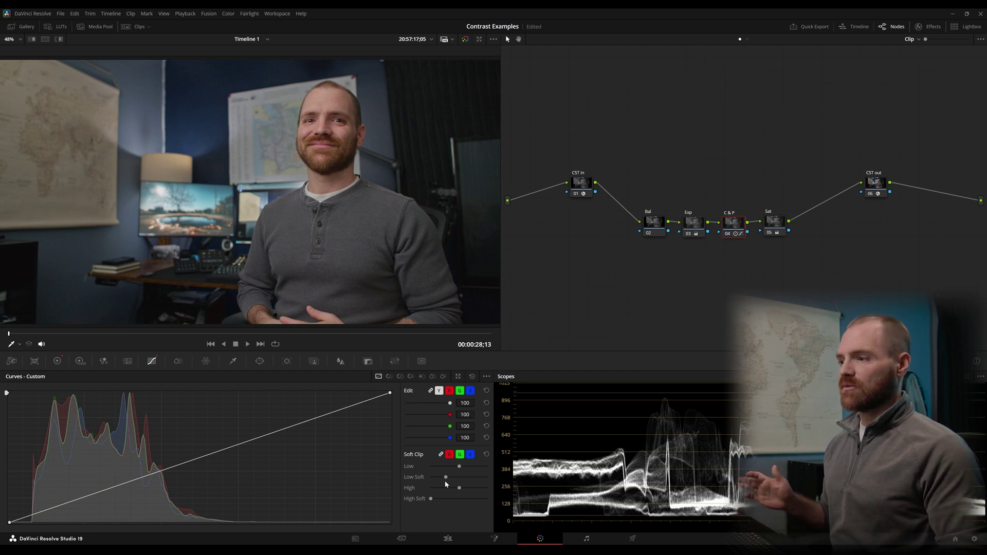
pyautogui.moveTo(446, 478)
pyautogui.mouseDown()
pyautogui.moveTo(424, 482)
pyautogui.moveTo(450, 478)
pyautogui.mouseUp()
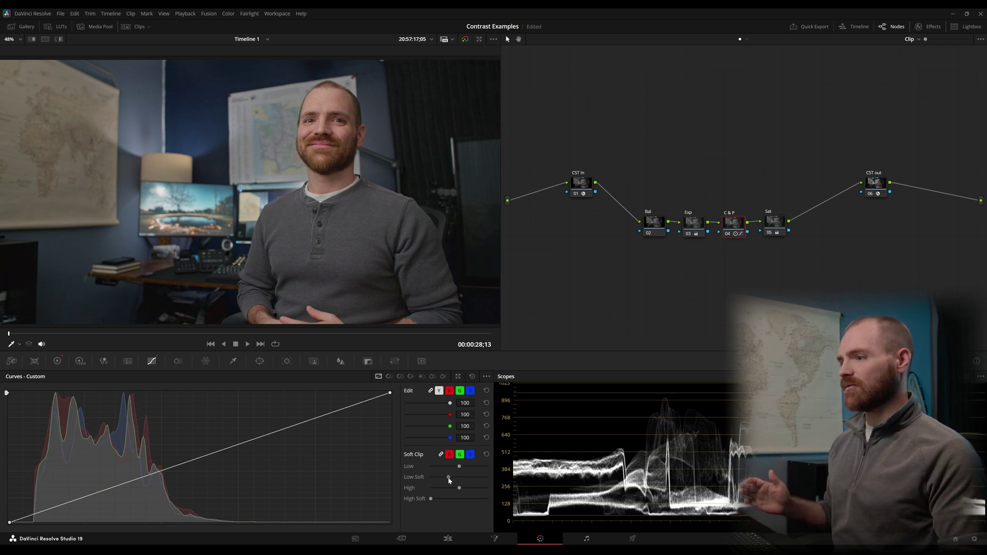
pyautogui.moveTo(438, 480)
pyautogui.mouseDown()
pyautogui.moveTo(425, 480)
pyautogui.moveTo(452, 479)
pyautogui.moveTo(420, 479)
pyautogui.moveTo(436, 480)
pyautogui.mouseUp()
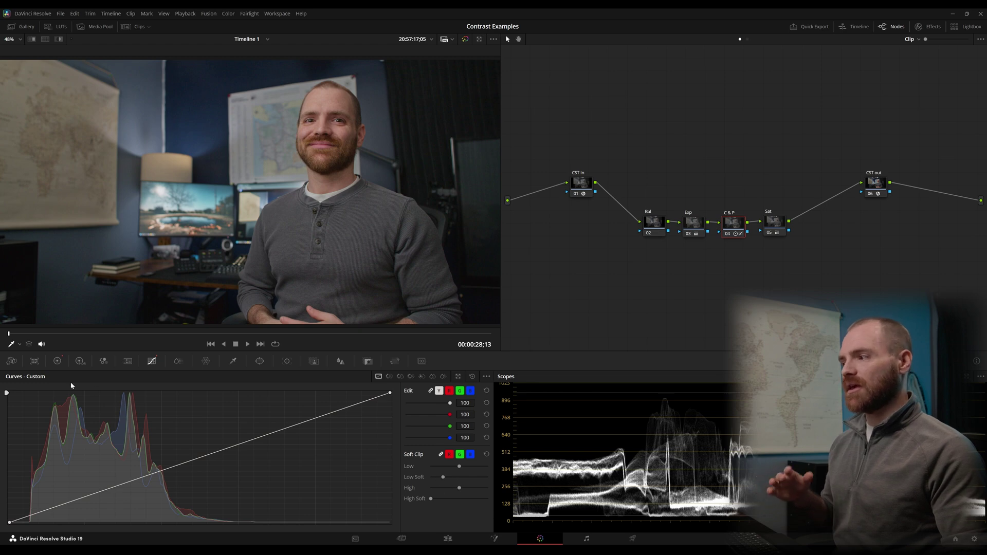
# - Compare the shot with the Exp and C & P nodes disabled and enabled, with the primary color wheels open
pyautogui.click(58, 361)
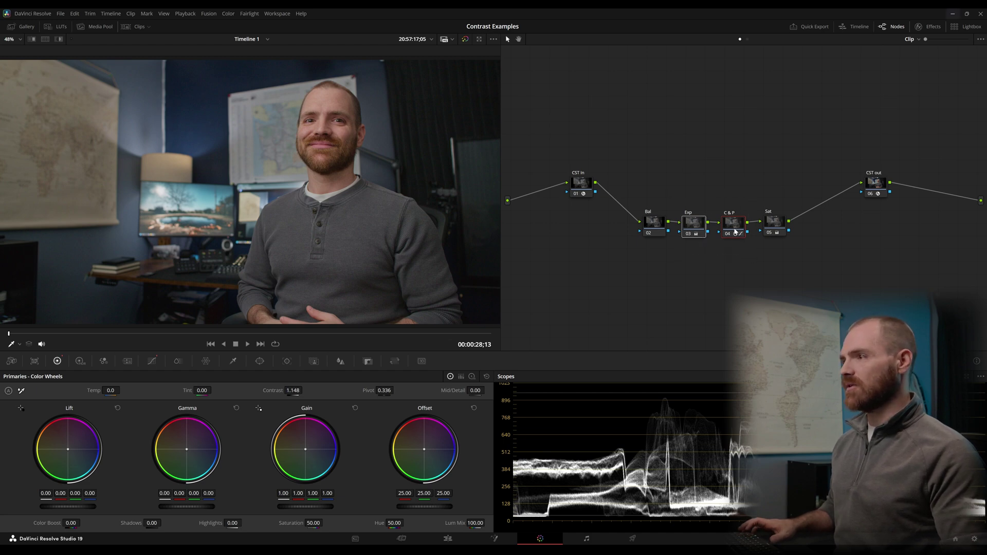
pyautogui.hotkey('ctrl', 'd')
pyautogui.hotkey('ctrl', 'd')
pyautogui.hotkey('ctrl', 'd')
pyautogui.hotkey('ctrl', 'd')
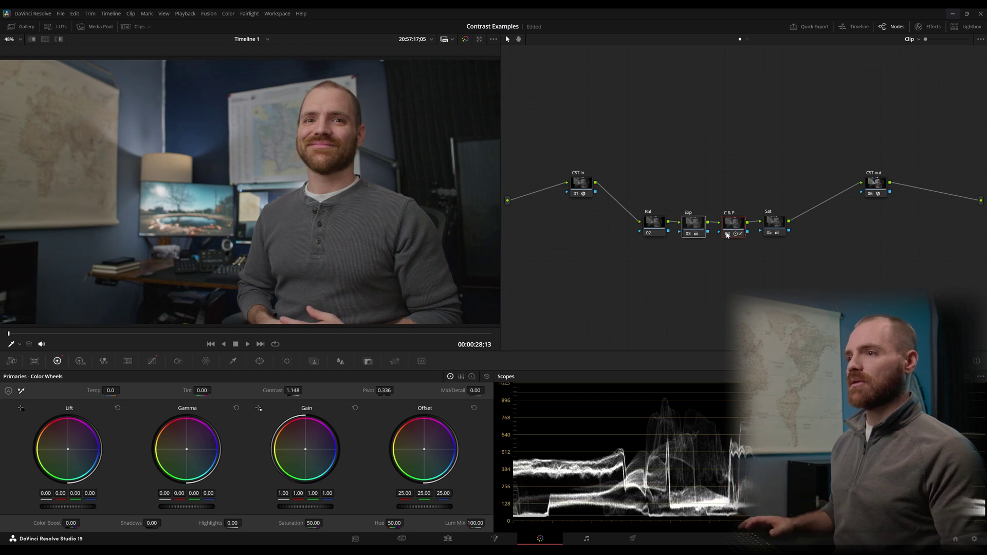
pyautogui.click(711, 278)
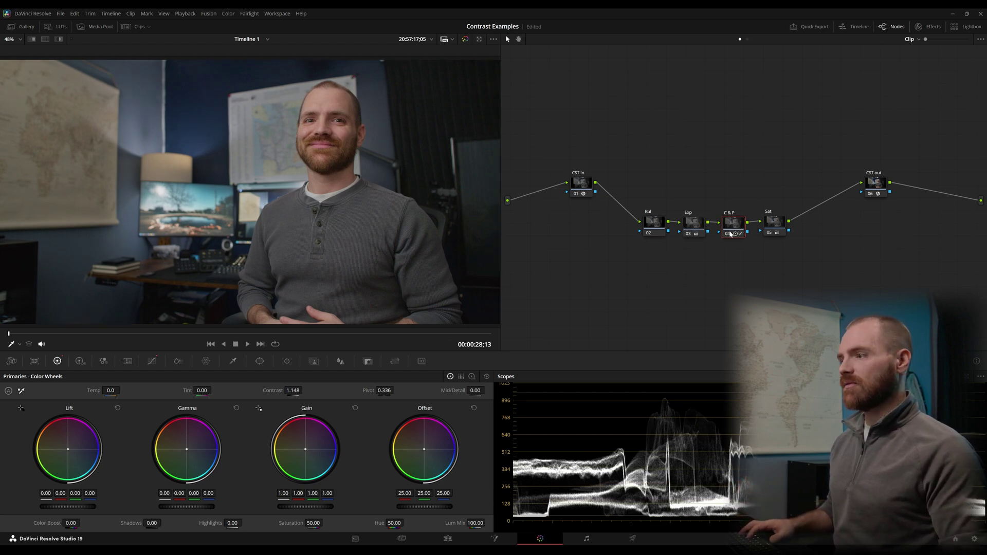
pyautogui.click(696, 227)
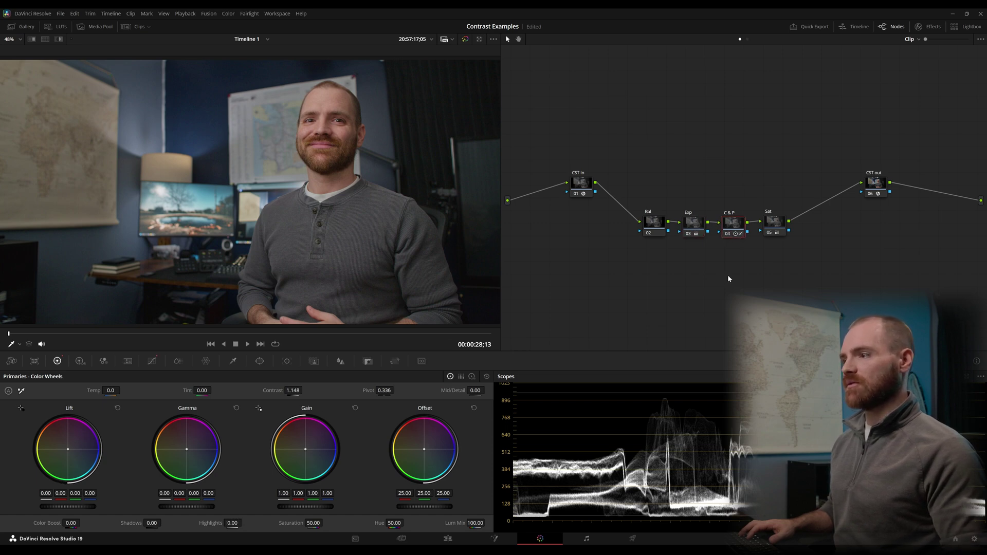
# - Disable the C & P node and set the Exp node's Pivot to 0.336 and Contrast to 1.170
pyautogui.click(729, 234)
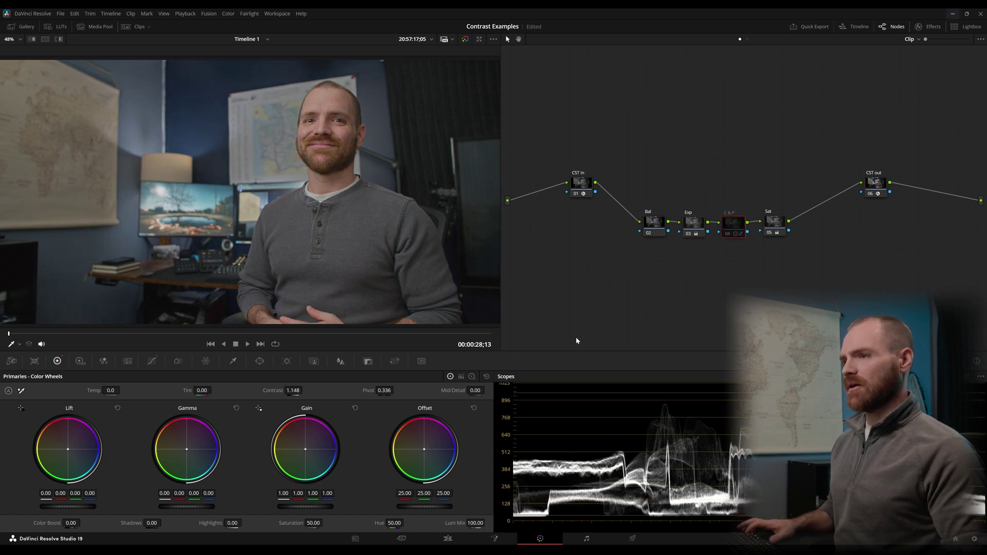
pyautogui.click(694, 231)
pyautogui.doubleClick(385, 391)
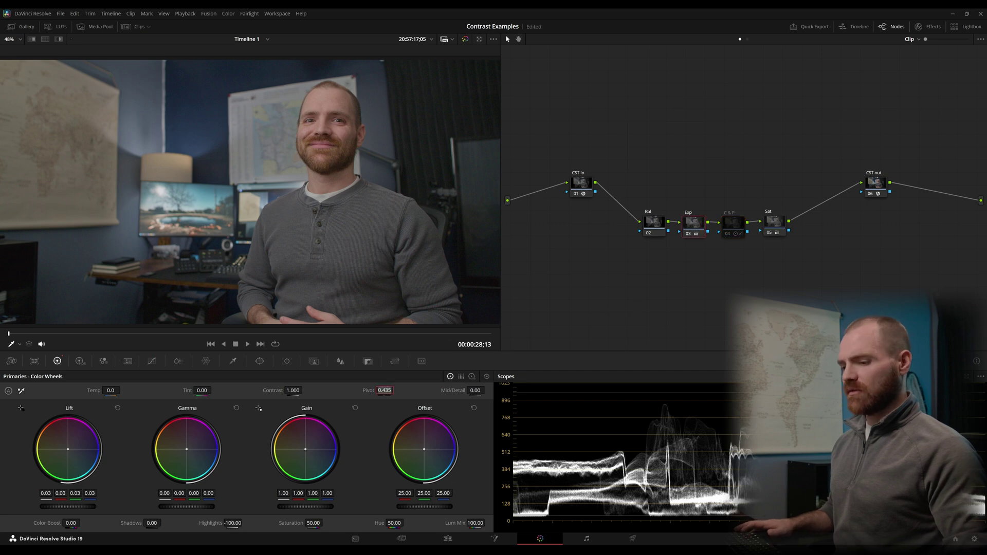
pyautogui.write('.336')
pyautogui.press('Return')
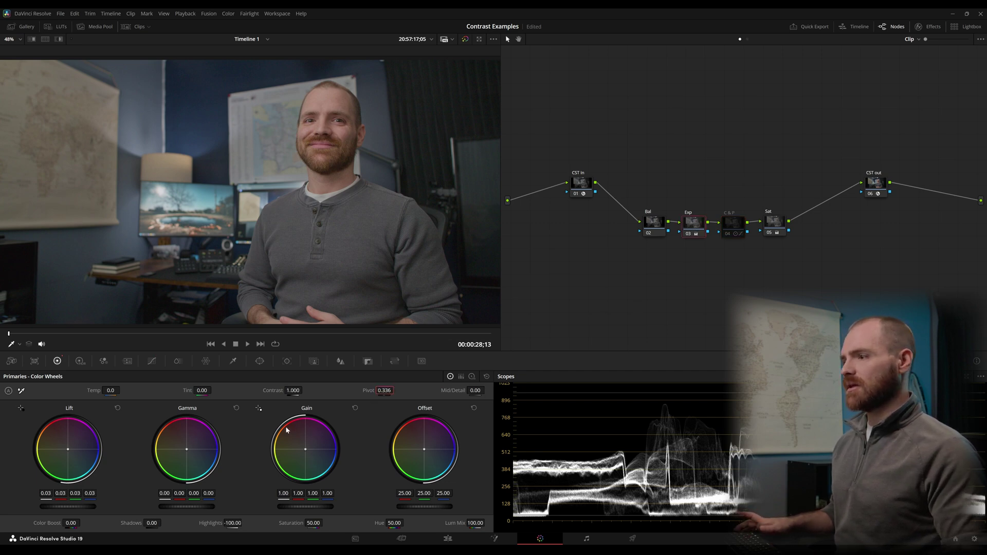
pyautogui.moveTo(293, 391)
pyautogui.mouseDown()
pyautogui.moveTo(319, 391)
pyautogui.moveTo(305, 390)
pyautogui.mouseUp()
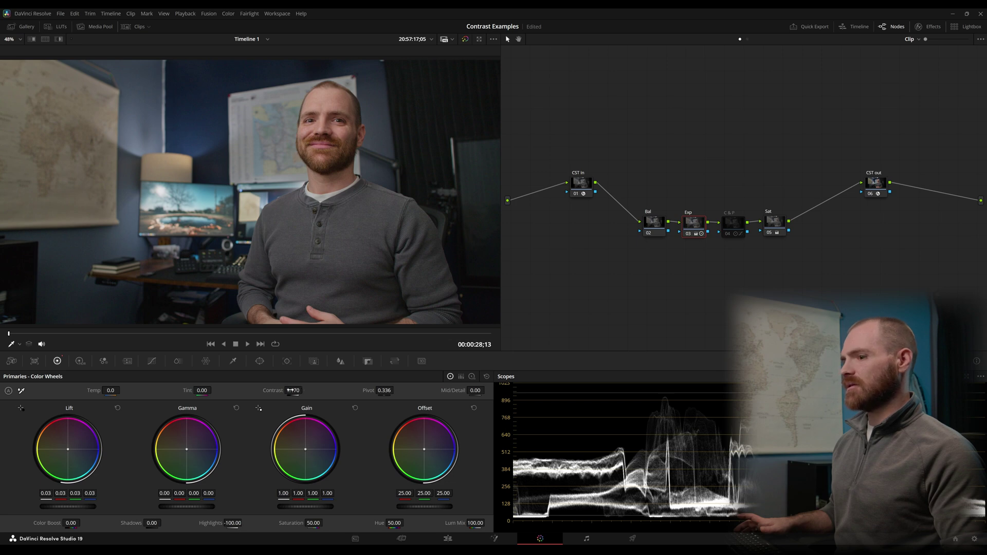
# - Raise the Low Soft soft clip on the Exp node and reduce its Contrast to 1.146
pyautogui.click(152, 361)
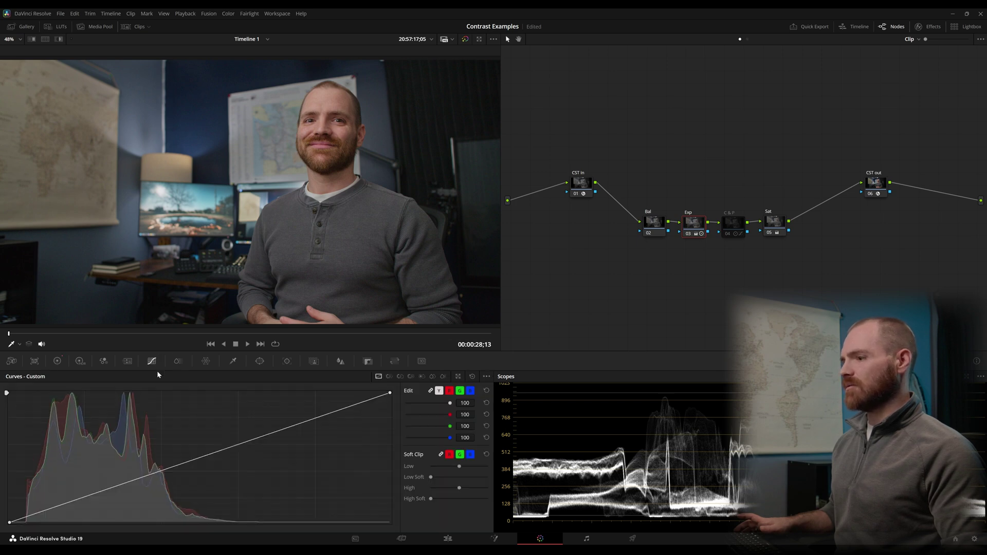
pyautogui.moveTo(433, 476); pyautogui.dragTo(445, 477)
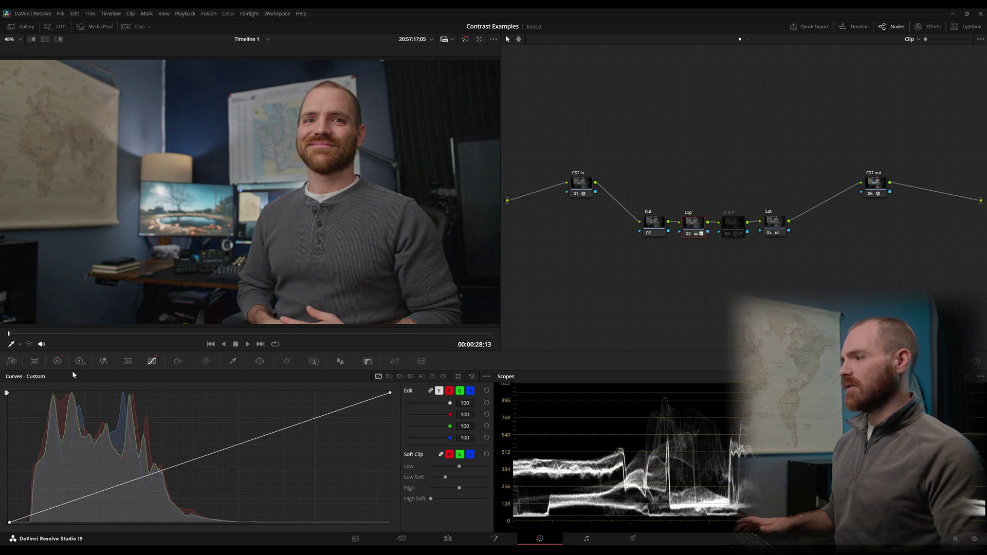
pyautogui.click(57, 361)
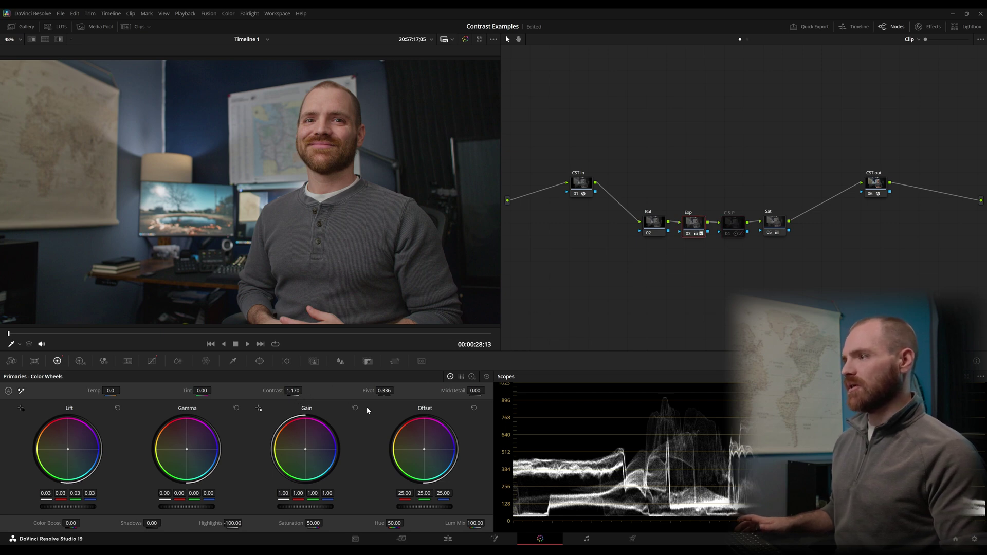
pyautogui.moveTo(294, 391); pyautogui.dragTo(287, 392)
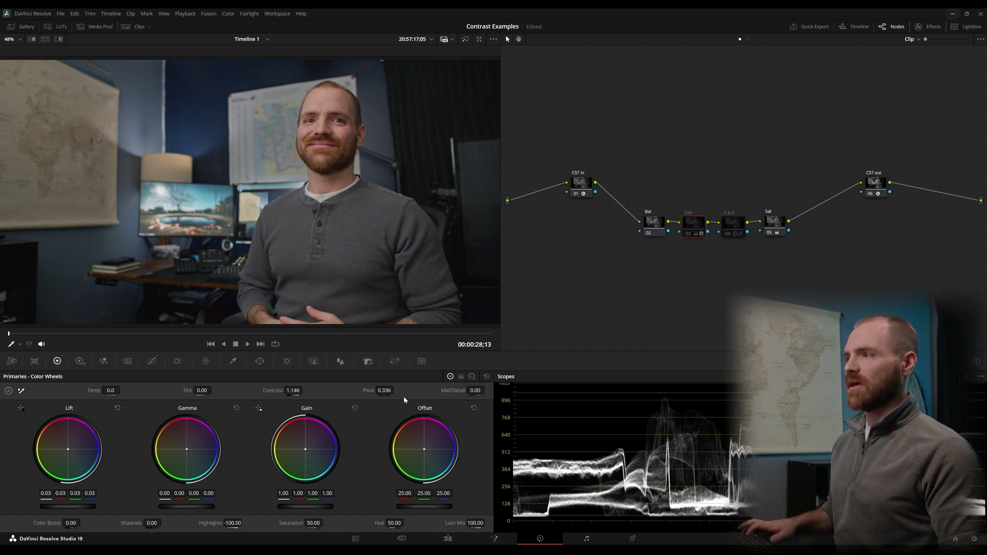
# - Compare the shot with the Exp node disabled and enabled, and review its soft clip settings in the custom curves
pyautogui.hotkey('ctrl', 'd')
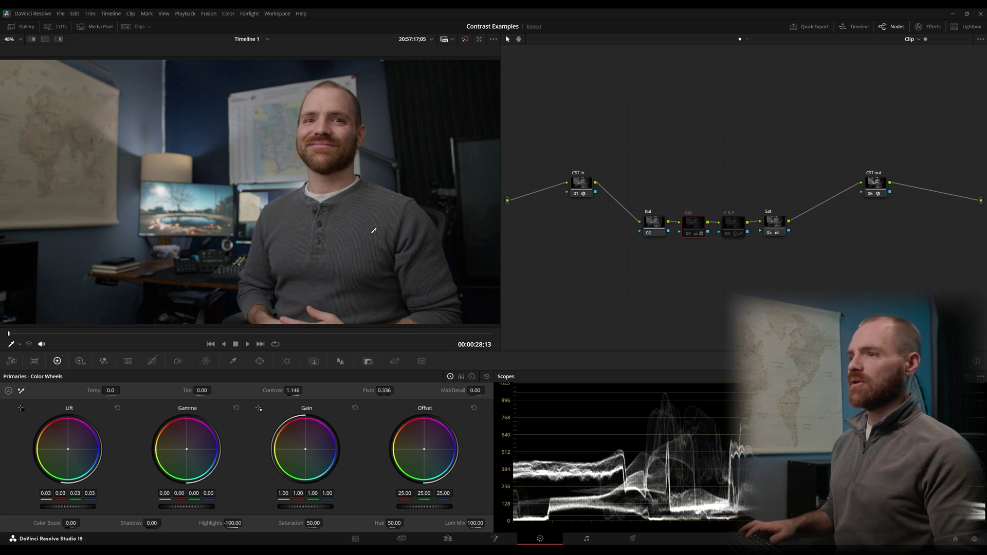
pyautogui.hotkey('ctrl', 'd')
pyautogui.moveTo(692, 227); pyautogui.dragTo(695, 186)
pyautogui.moveTo(769, 224)
pyautogui.mouseDown()
pyautogui.moveTo(757, 185)
pyautogui.moveTo(779, 193)
pyautogui.moveTo(763, 217)
pyautogui.moveTo(776, 224)
pyautogui.mouseUp()
pyautogui.hotkey('ctrl', 'd')
pyautogui.hotkey('ctrl', 'd')
pyautogui.hotkey('ctrl', 'd')
pyautogui.hotkey('ctrl', 'd')
pyautogui.click(767, 252)
pyautogui.moveTo(711, 215); pyautogui.dragTo(698, 223)
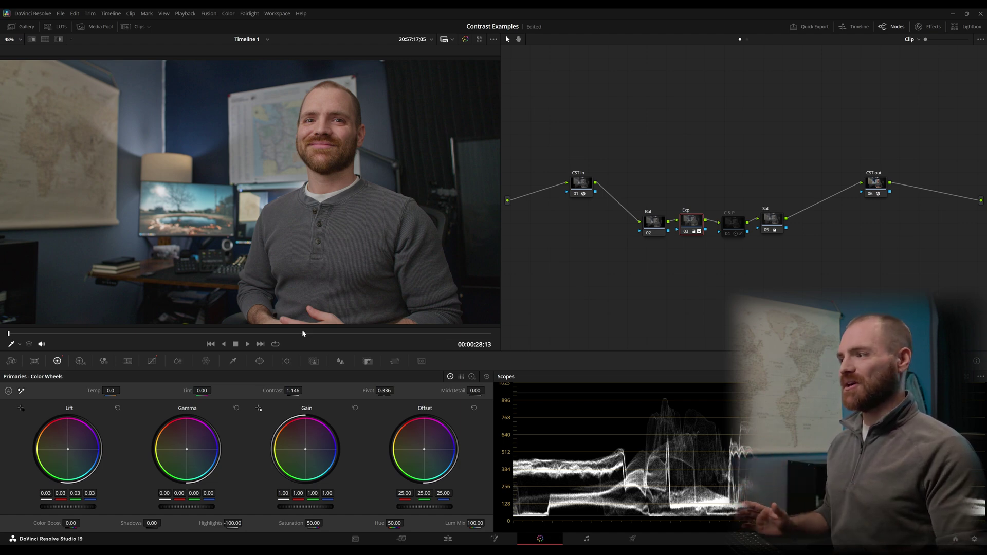
pyautogui.click(153, 363)
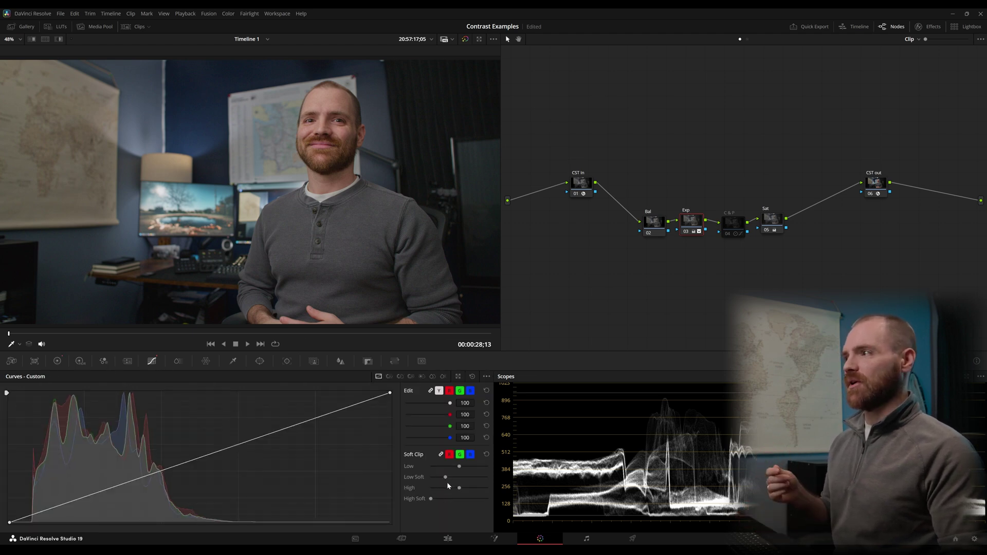
# - Switch to the gym interview clip and compare it with the Exp node disabled and enabled
pyautogui.click(134, 26)
pyautogui.click(97, 318)
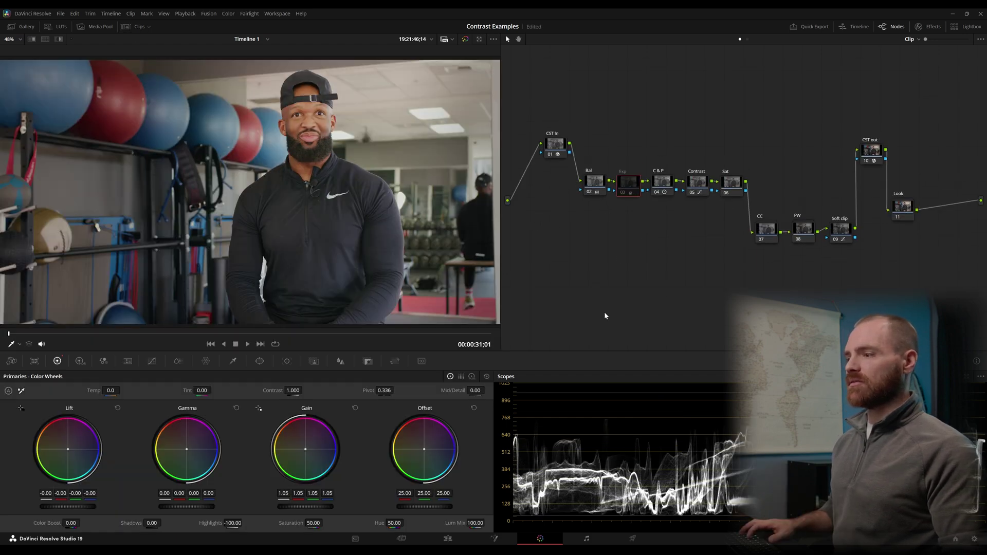
pyautogui.hotkey('ctrl', 'd')
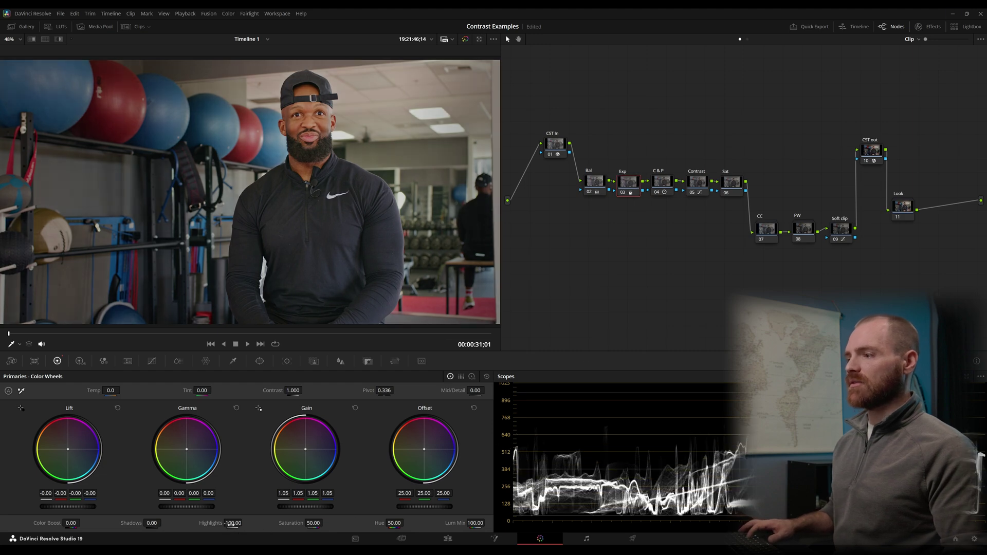
pyautogui.hotkey('ctrl', 'd')
pyautogui.hotkey('ctrl', 'd')
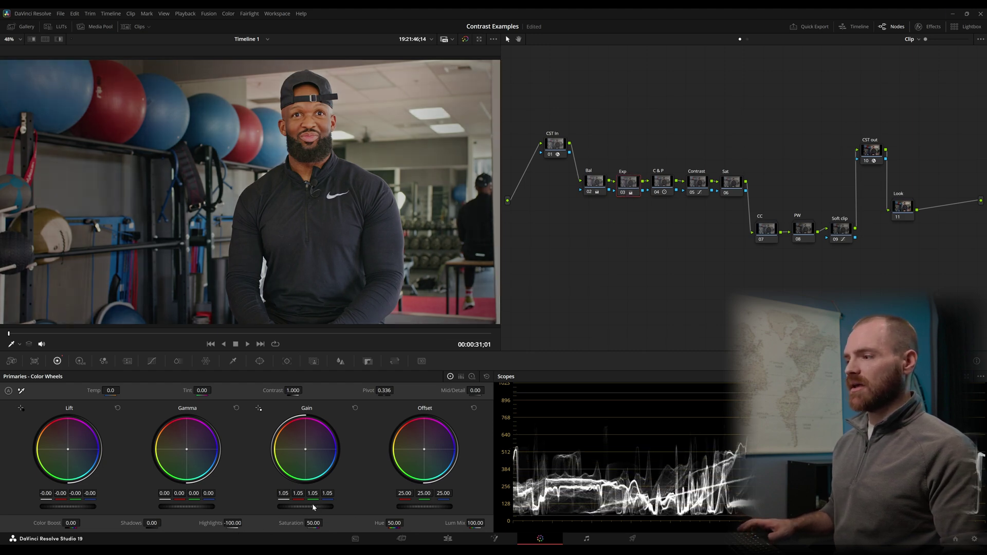
# - Disable the C & P and Contrast nodes and reset the grade on the Exp node
pyautogui.click(657, 192)
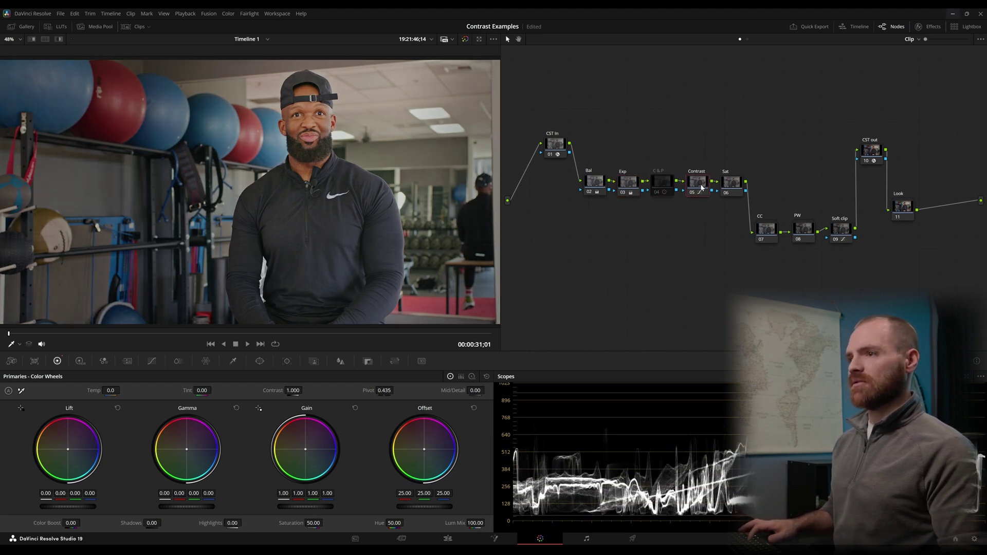
pyautogui.click(692, 192)
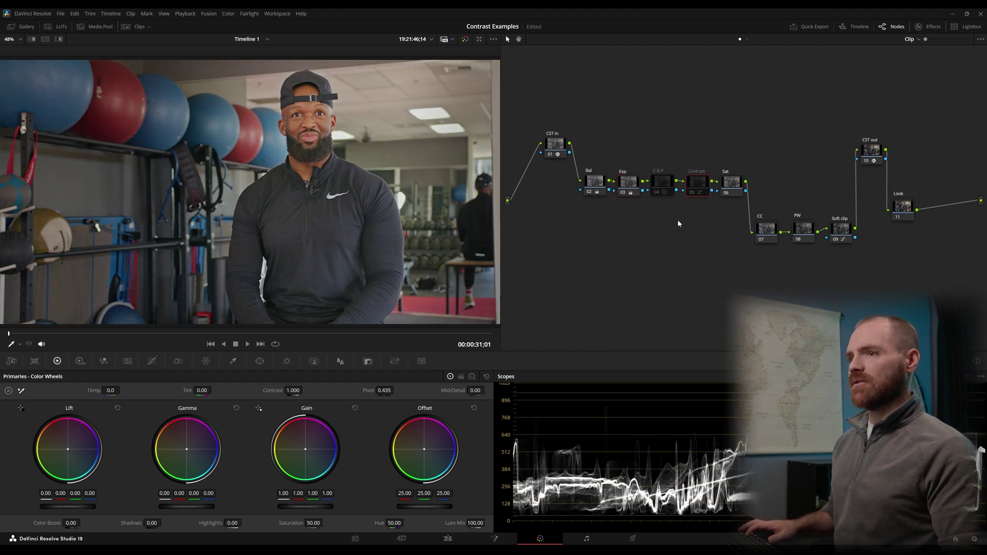
pyautogui.hotkey('ctrl', 'd')
pyautogui.hotkey('ctrl', 'd')
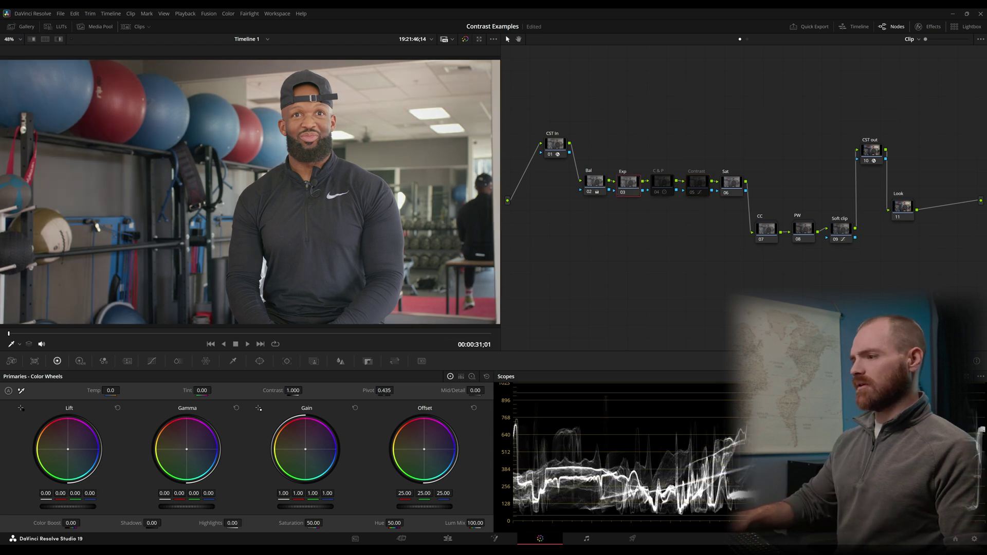
# - Set the Exp node's Highlights to -100 and Gain to 1.06, and compare the shot with the node disabled and enabled
pyautogui.moveTo(233, 523); pyautogui.dragTo(129, 523)
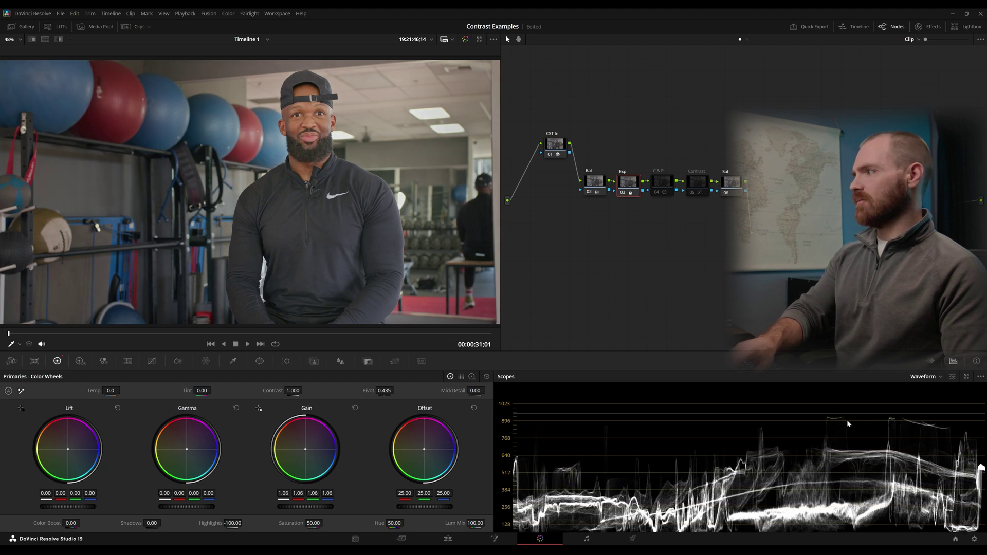
pyautogui.hotkey('ctrl', 'd')
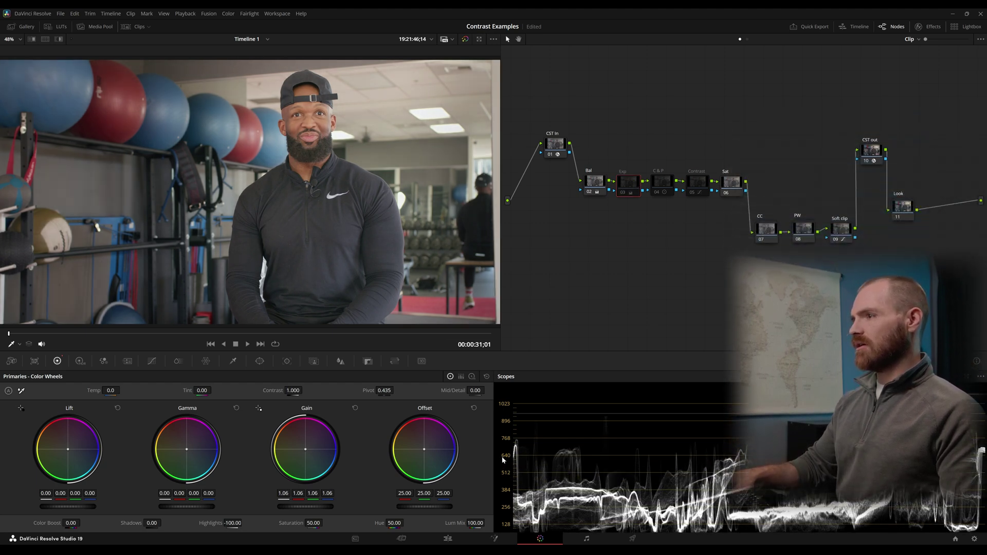
pyautogui.hotkey('ctrl', 'd')
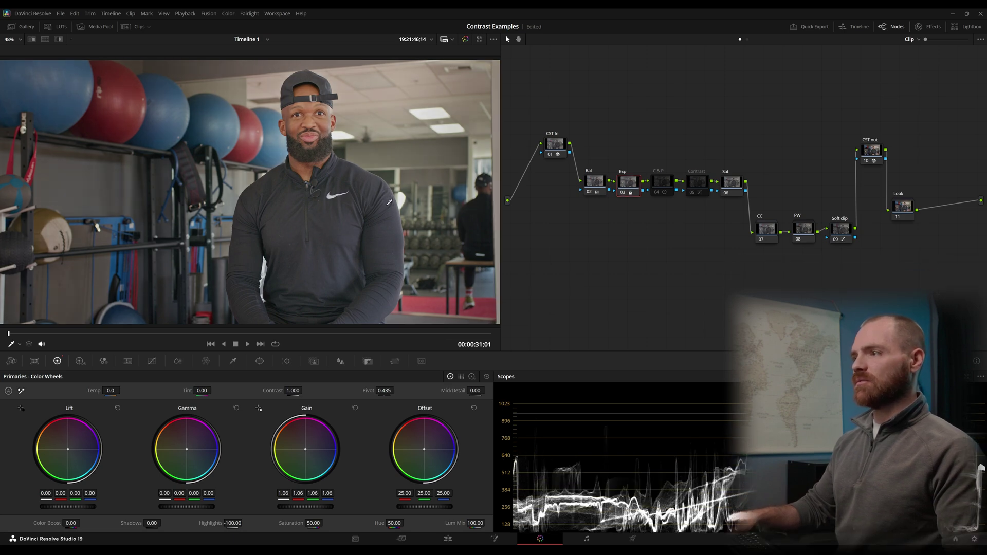
pyautogui.hotkey('ctrl', 'd')
pyautogui.hotkey('ctrl', 'd')
pyautogui.hotkey('ctrl', 'd')
pyautogui.hotkey('ctrl', 'd')
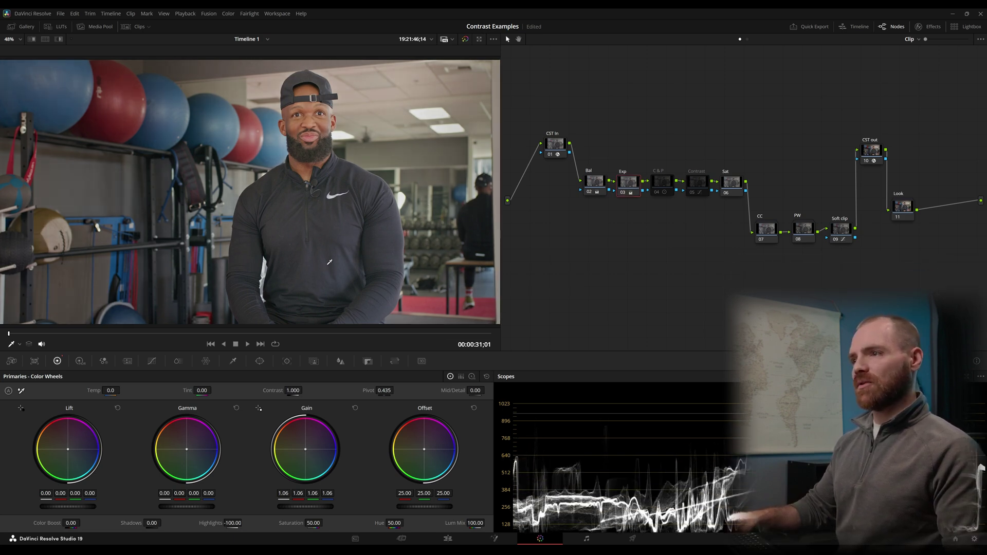
# - Enable the C & P node and set its Pivot to 0.336
pyautogui.click(670, 182)
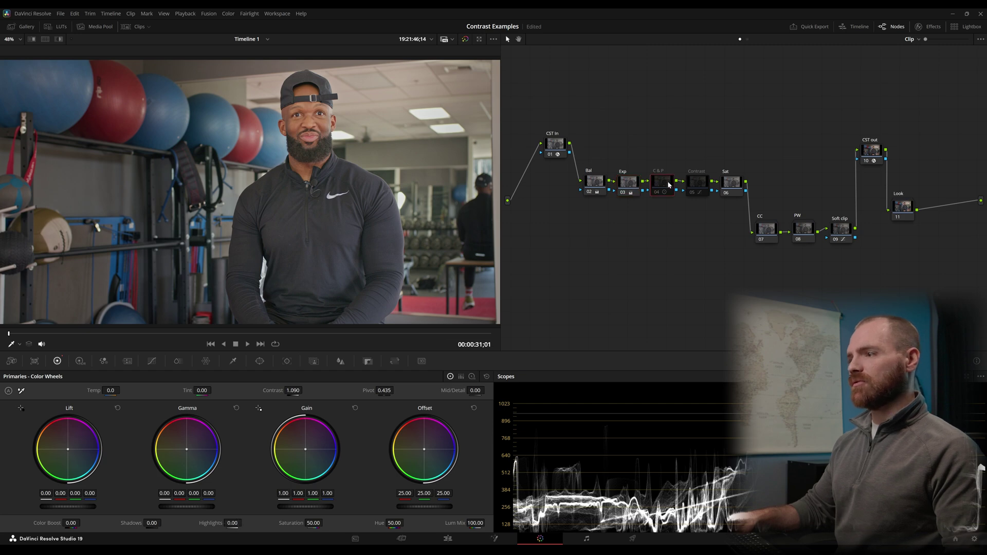
pyautogui.hotkey('ctrl', 'd')
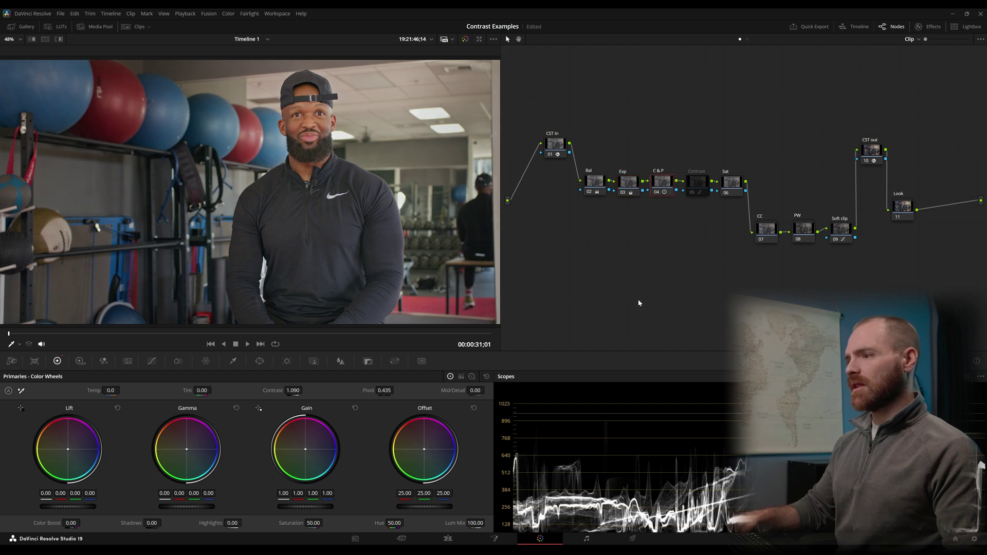
pyautogui.click(384, 390)
pyautogui.write('.336')
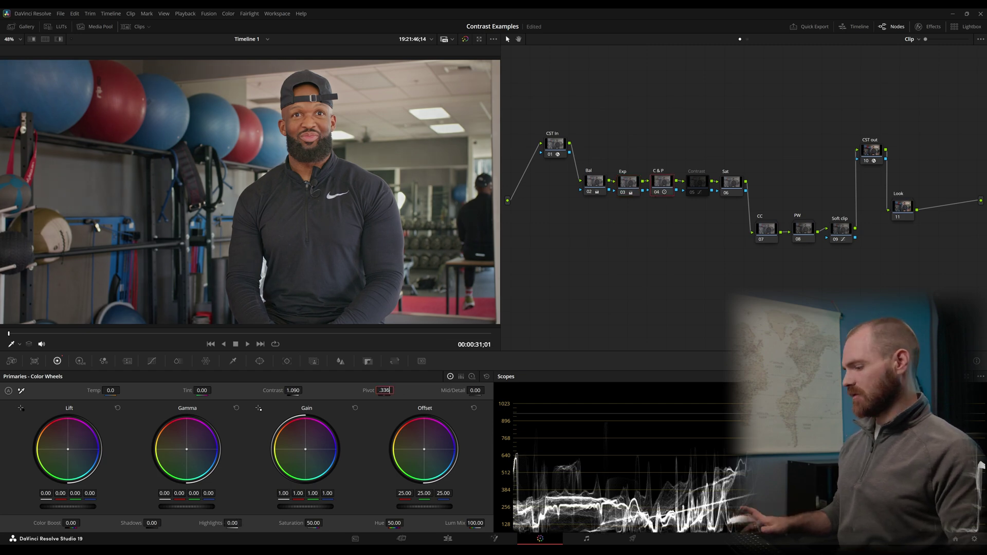
pyautogui.press('Return')
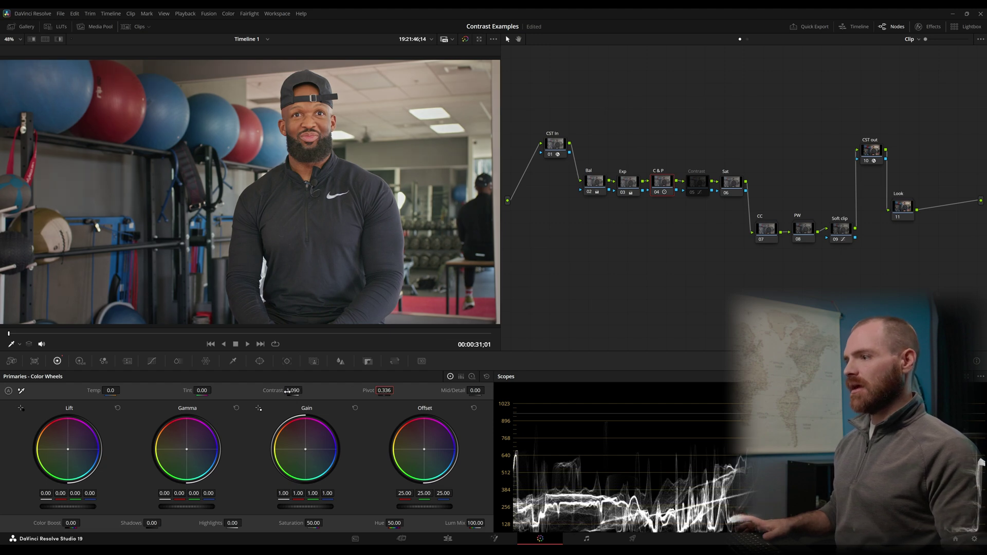
# - Reset the C & P node's Contrast, raise it to 1.068, and compare the shot with the node disabled and enabled
pyautogui.moveTo(712, 441); pyautogui.dragTo(712, 420)
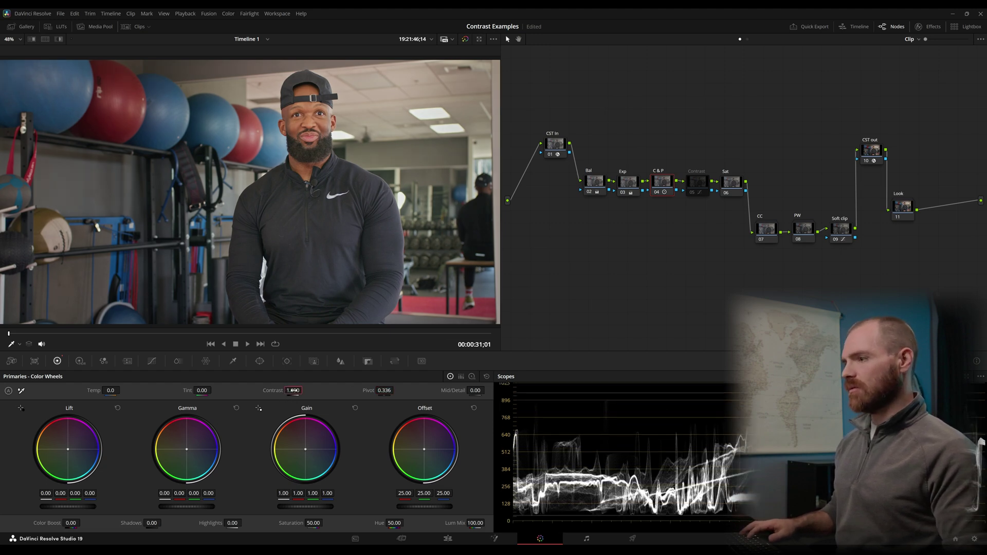
pyautogui.doubleClick(273, 392)
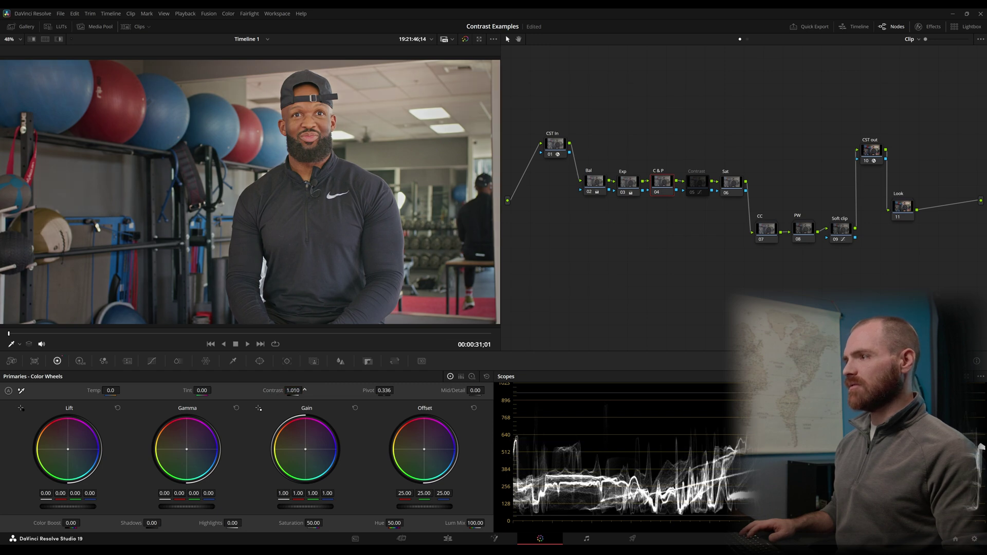
pyautogui.moveTo(291, 390); pyautogui.dragTo(307, 390)
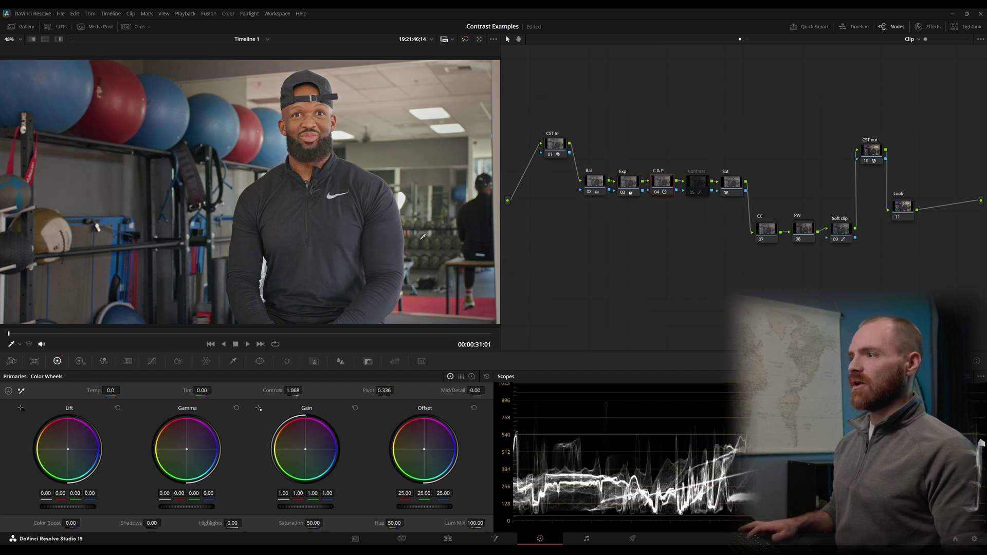
pyautogui.hotkey('ctrl', 'd')
pyautogui.hotkey('ctrl', 'd')
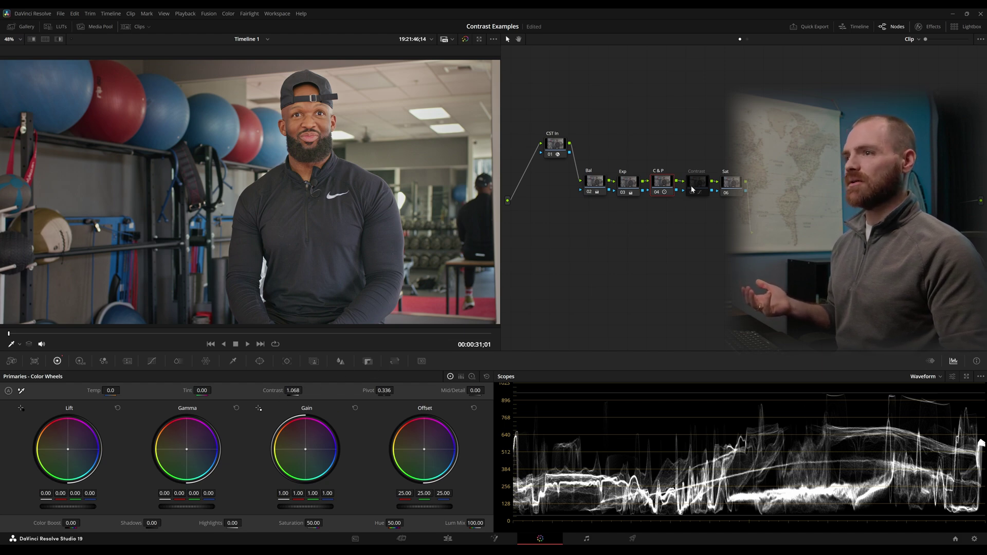
# - Open the custom curves, enable the Contrast node and compare the shot with the node disabled and enabled
pyautogui.click(151, 360)
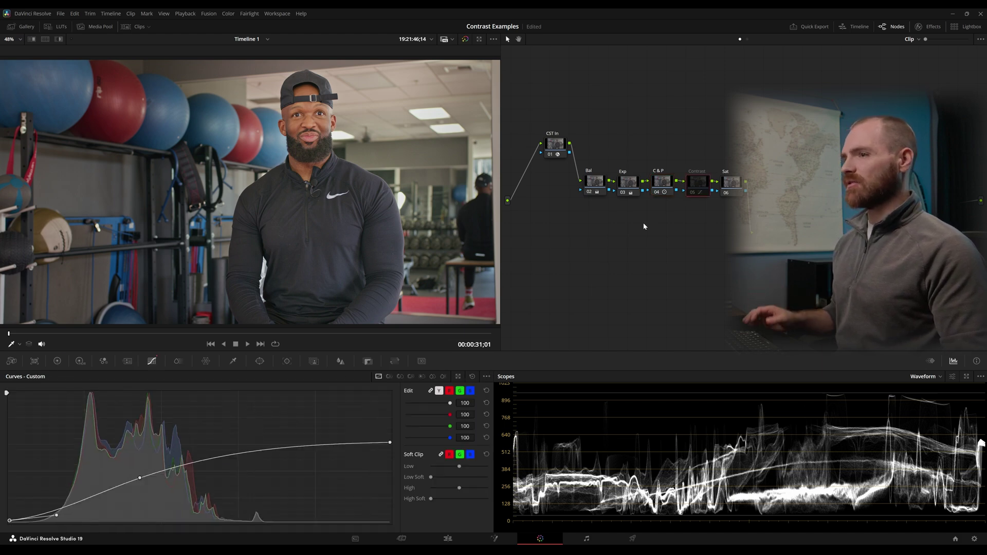
pyautogui.hotkey('ctrl', 'd')
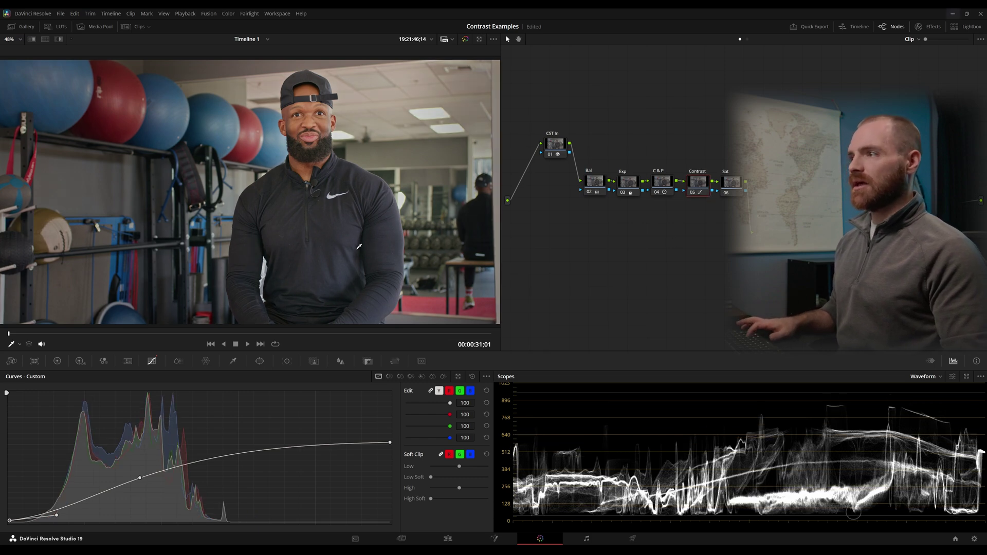
pyautogui.hotkey('ctrl', 'd')
pyautogui.hotkey('ctrl', 'd')
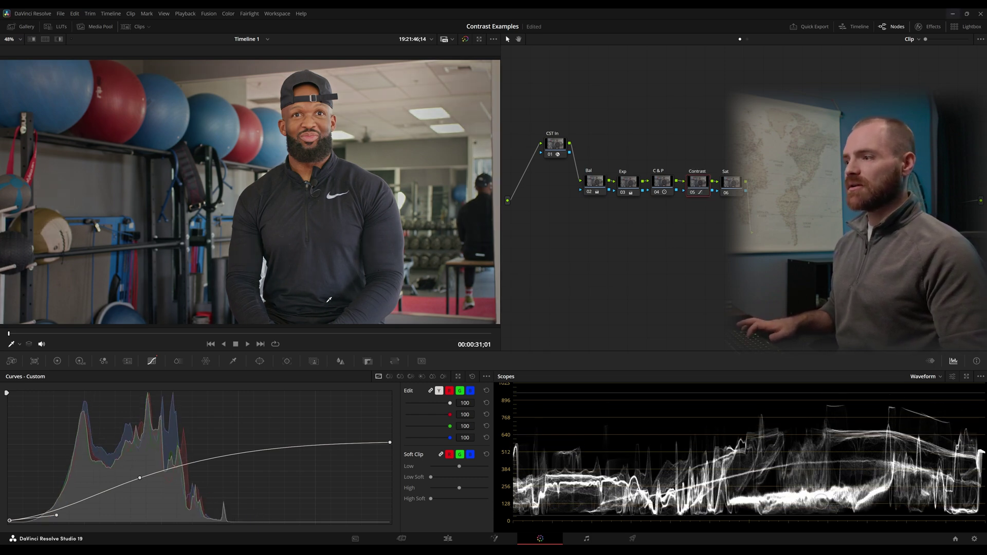
pyautogui.hotkey('ctrl', 'd')
pyautogui.hotkey('ctrl', 'd')
pyautogui.hotkey('ctrl', 'd')
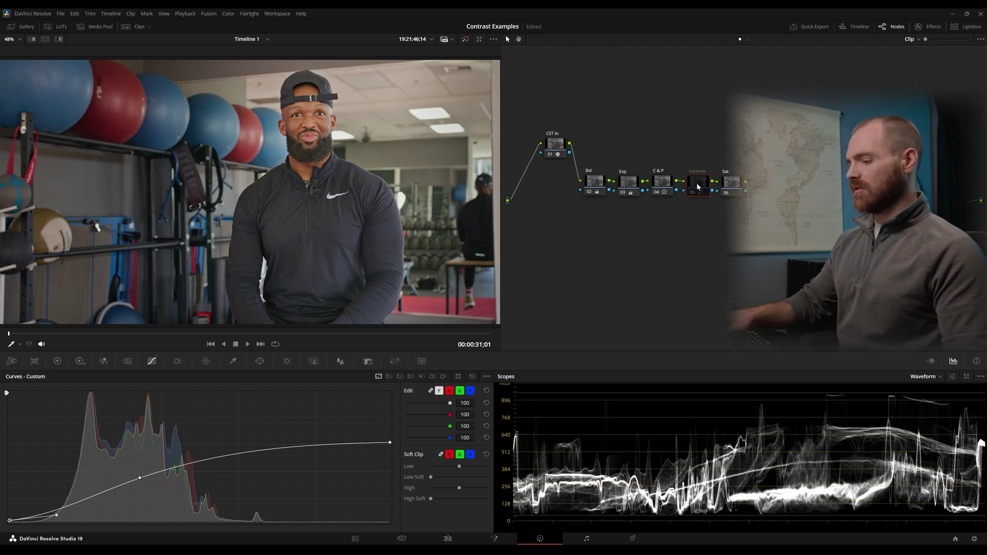
# - Reset the Contrast node and, with the viewer in Qualifier mode, sample the man's face to place a point on the custom curve
pyautogui.hotkey('ctrl', 'd')
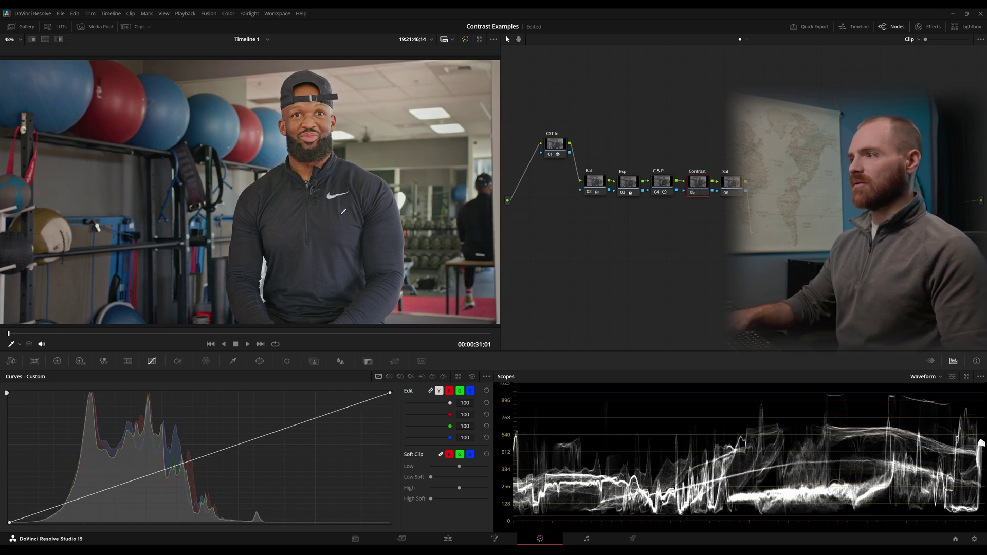
pyautogui.click(486, 376)
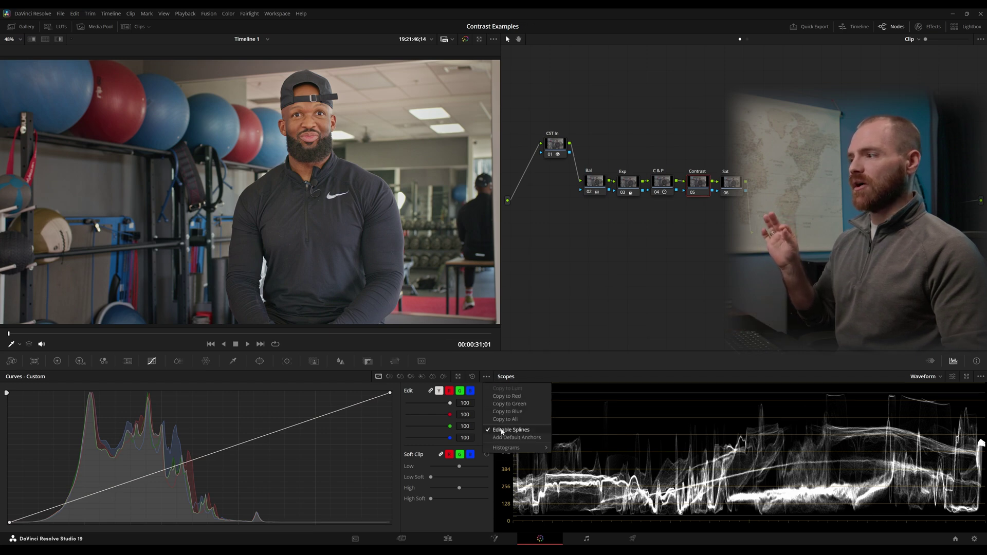
pyautogui.click(12, 346)
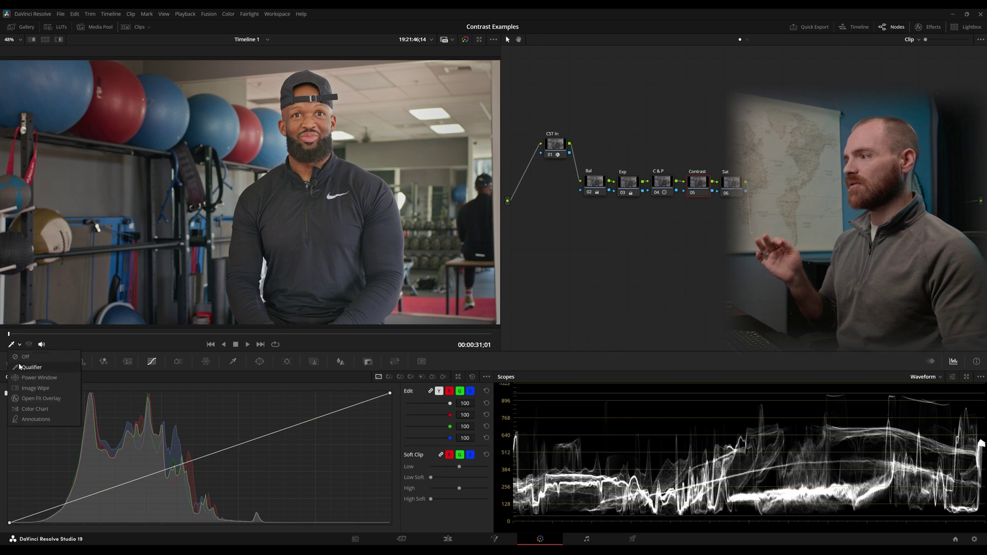
pyautogui.click(21, 367)
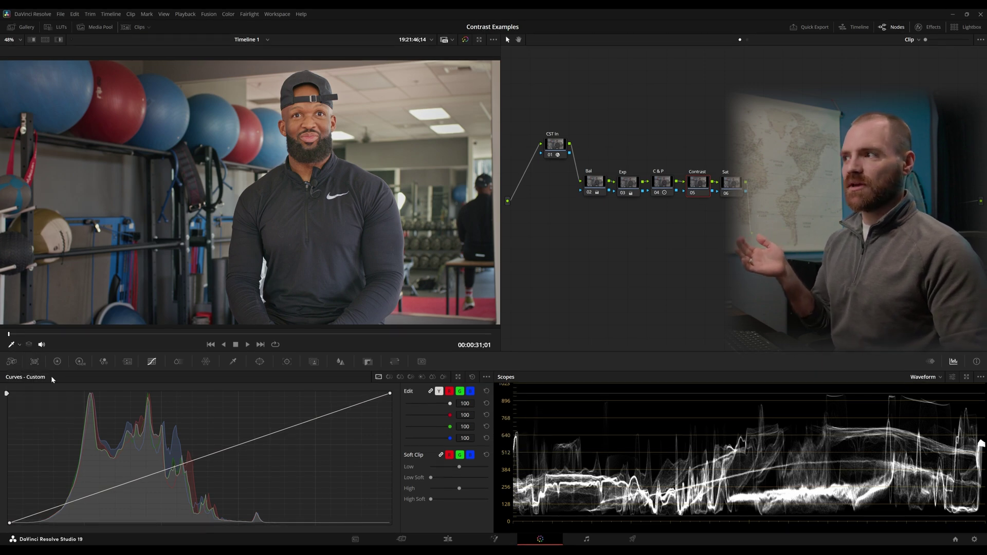
pyautogui.click(297, 122)
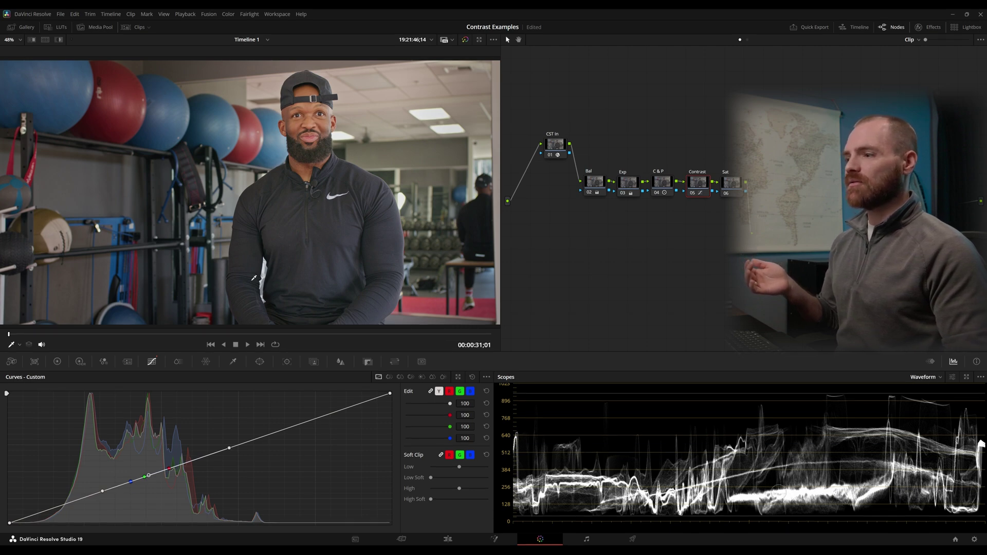
# - Extend the black point's spline handle along the base of the Contrast node's curve to deepen shadows, and raise the black point slightly
pyautogui.moveTo(10, 524); pyautogui.dragTo(57, 525)
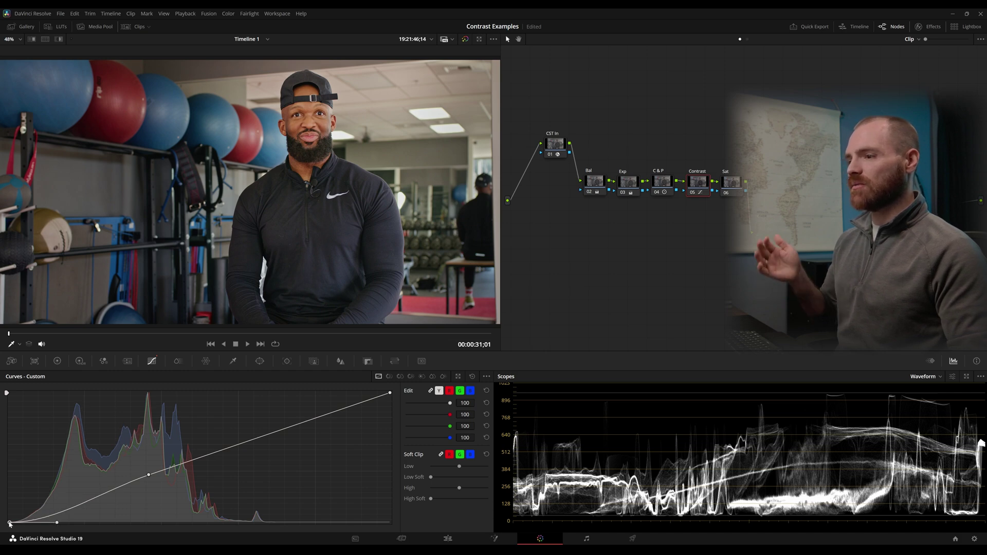
pyautogui.moveTo(9, 524)
pyautogui.mouseDown()
pyautogui.moveTo(5, 513)
pyautogui.moveTo(2, 521)
pyautogui.mouseUp()
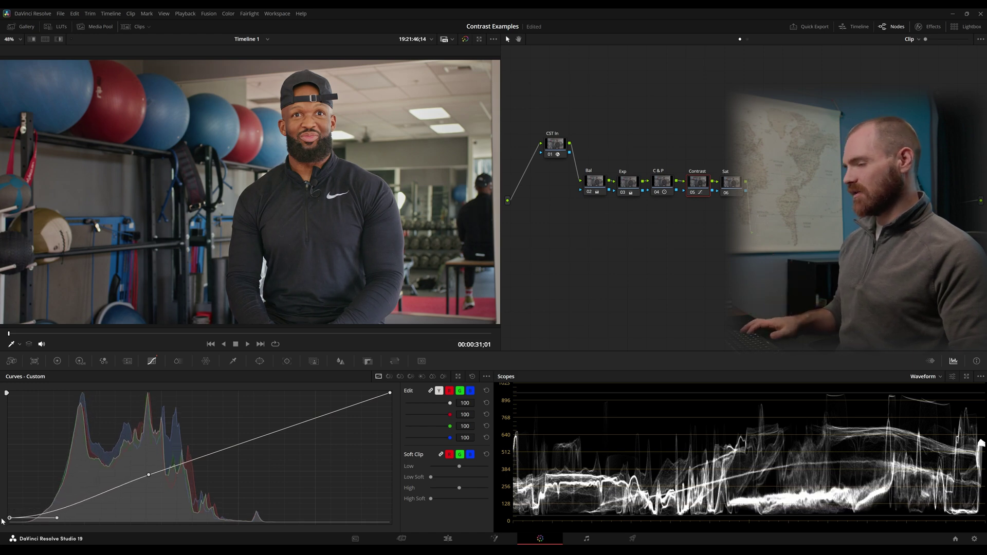
# - Compare the shot with the Contrast node disabled and enabled to judge the curve's effect on the shadows
pyautogui.hotkey('ctrl', 'd')
pyautogui.hotkey('ctrl', 'd')
pyautogui.hotkey('ctrl', 'd')
pyautogui.hotkey('ctrl', 'd')
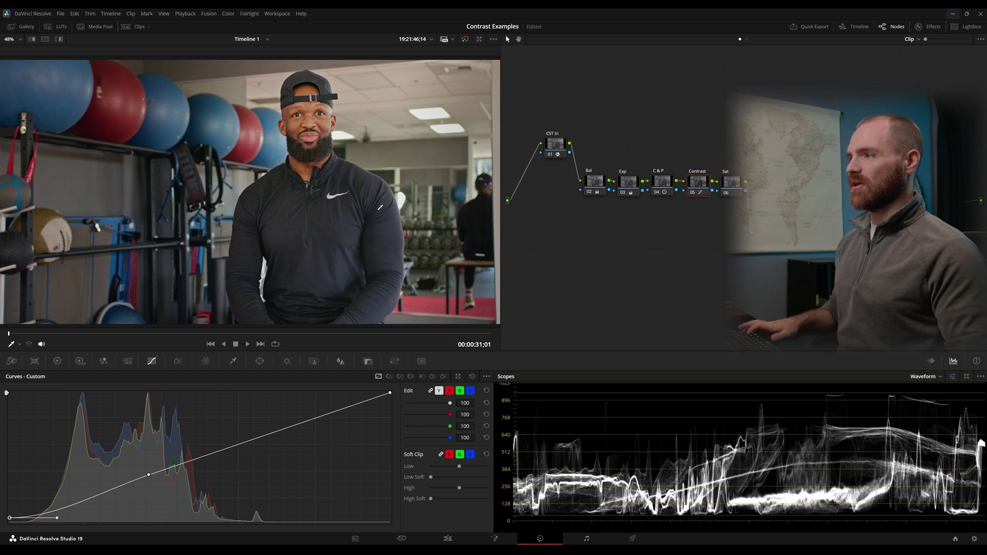
pyautogui.hotkey('ctrl', 'd')
pyautogui.hotkey('ctrl', 'd')
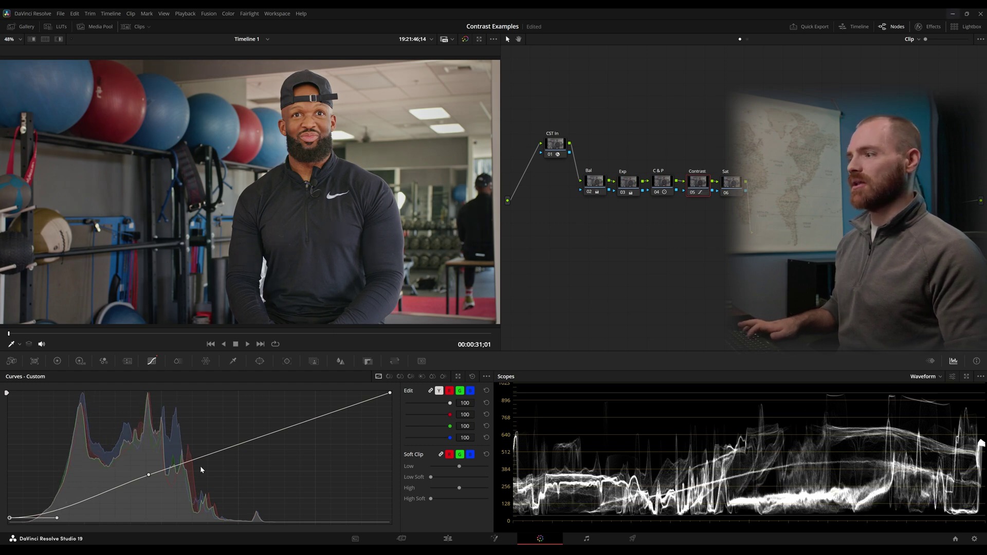
pyautogui.hotkey('ctrl', 'd')
pyautogui.hotkey('ctrl', 'd')
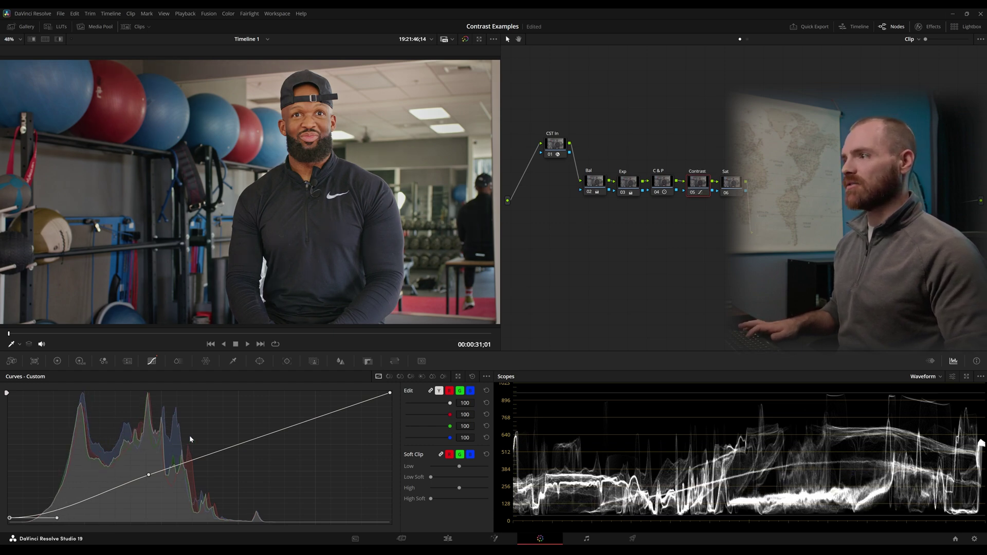
pyautogui.hotkey('ctrl', 'd')
pyautogui.hotkey('ctrl', 'd')
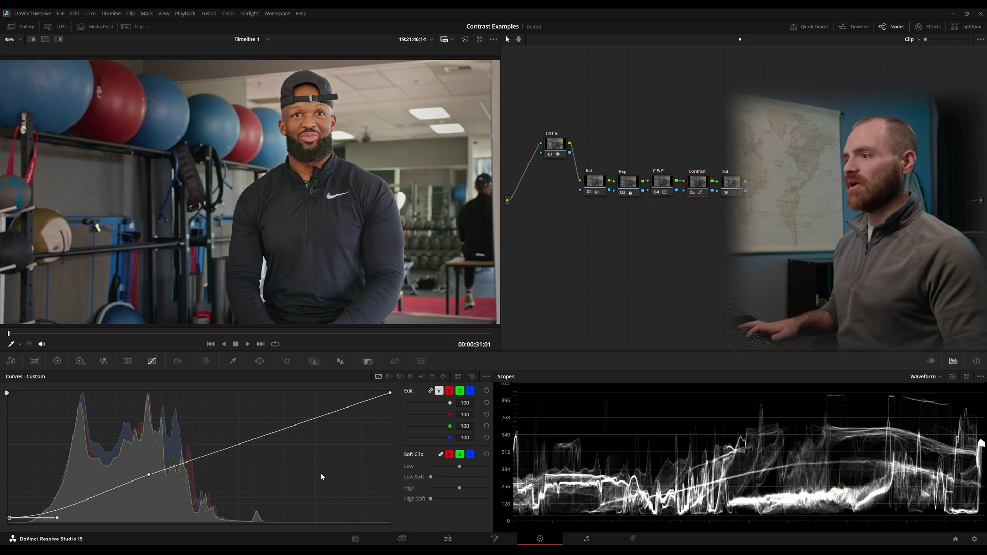
pyautogui.hotkey('ctrl', 'd')
pyautogui.hotkey('ctrl', 'd')
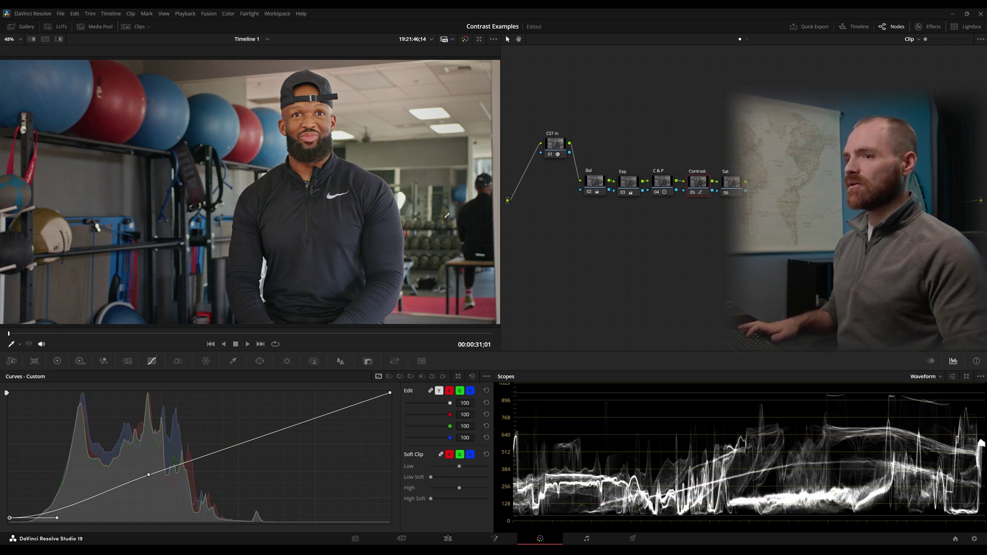
# - Lower the white point of the Contrast node's curve and pull out its spline handle to roll off the highlights softly
pyautogui.moveTo(391, 395); pyautogui.dragTo(392, 425)
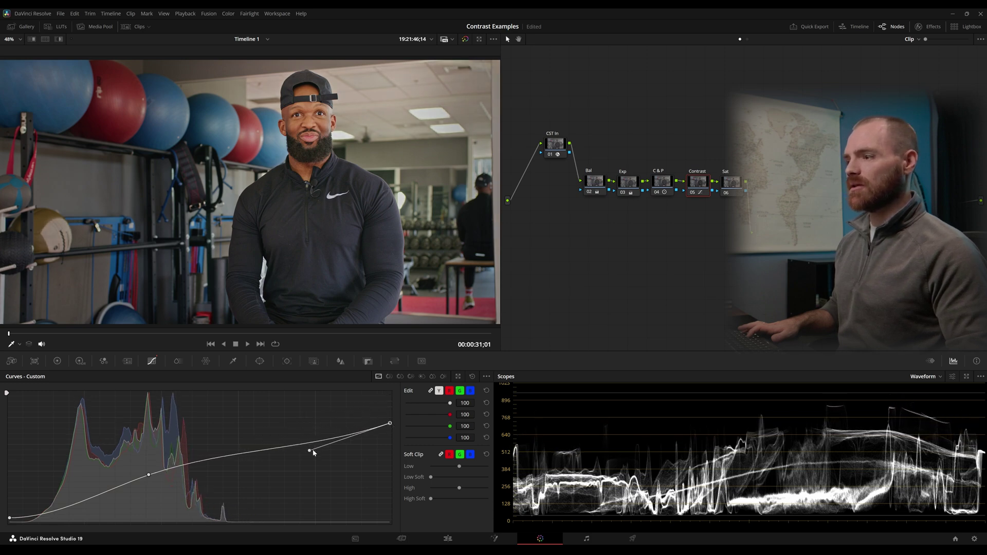
pyautogui.moveTo(314, 452); pyautogui.dragTo(293, 430)
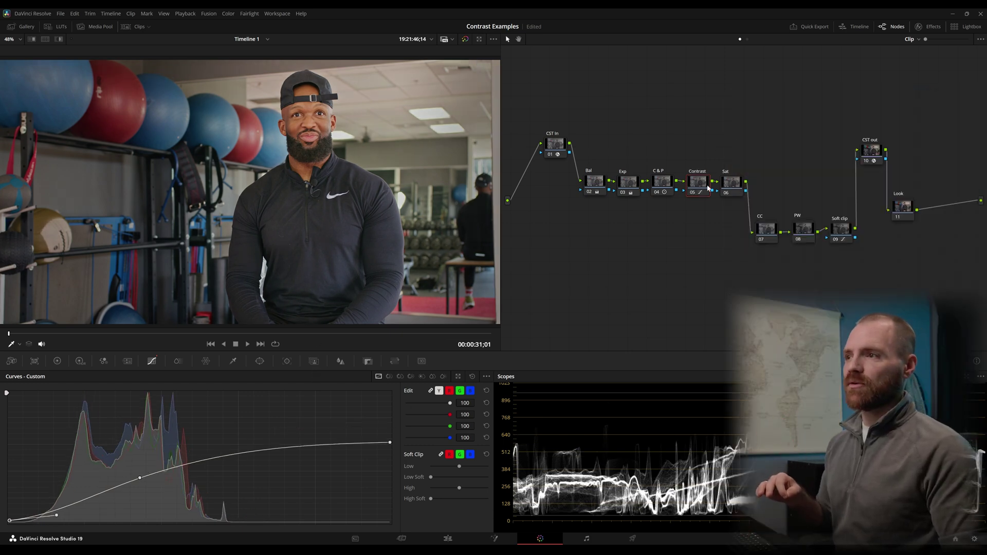
# - Slightly lower the C & P node's Contrast in the primary color wheels
pyautogui.click(662, 187)
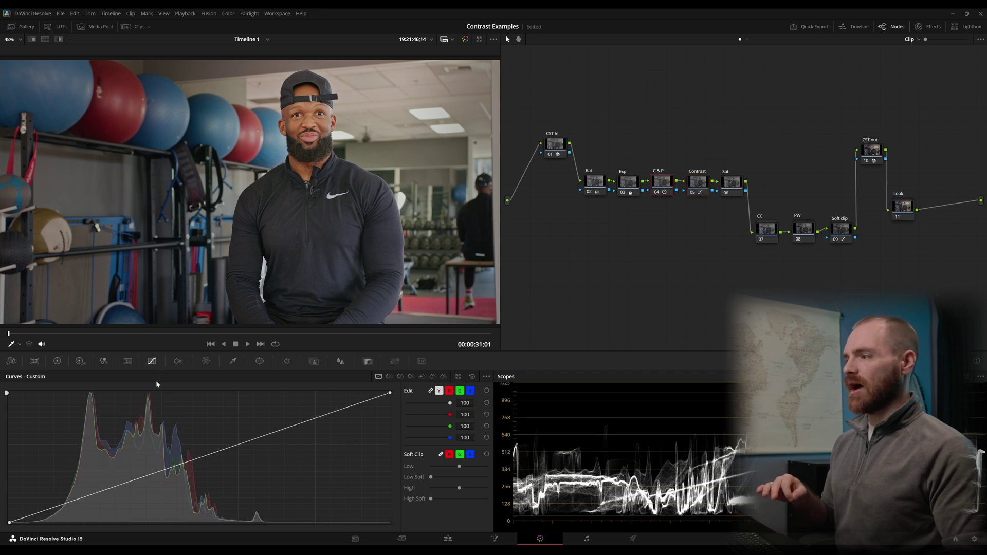
pyautogui.click(57, 362)
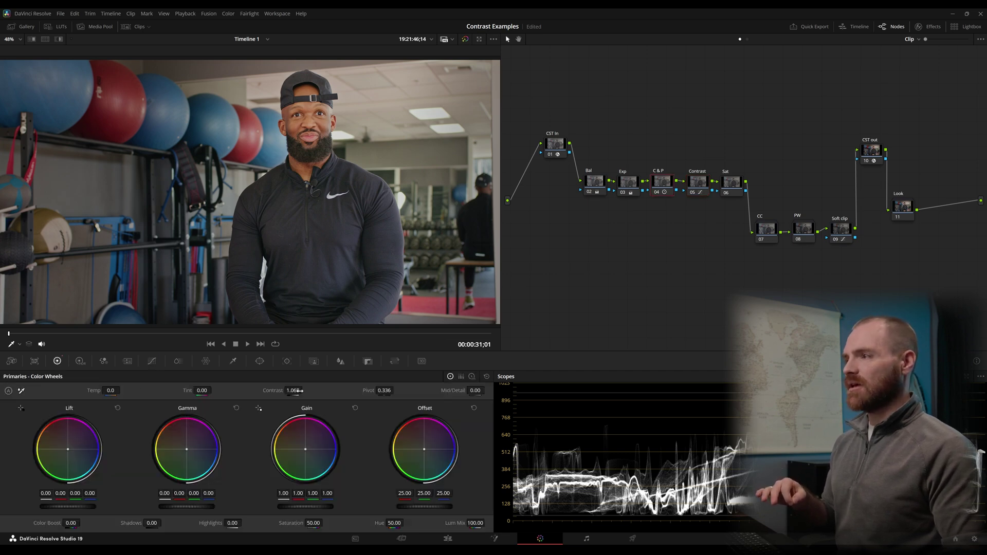
pyautogui.moveTo(298, 391); pyautogui.dragTo(304, 391)
# - Extend the black point's handle on the Contrast node's curve to deepen the shadows, and compare the shot with the node disabled and enabled
pyautogui.click(695, 186)
pyautogui.click(150, 364)
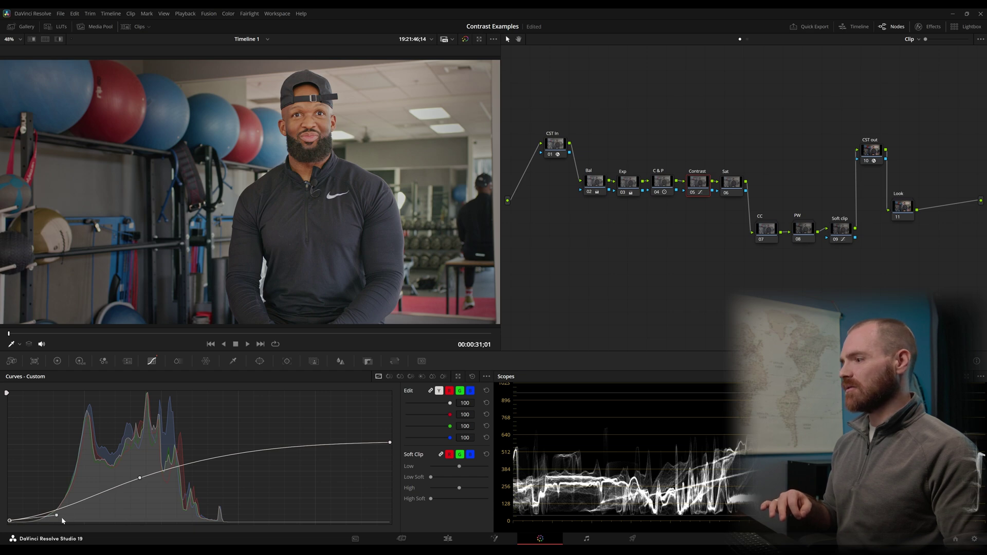
pyautogui.moveTo(60, 519); pyautogui.dragTo(67, 519)
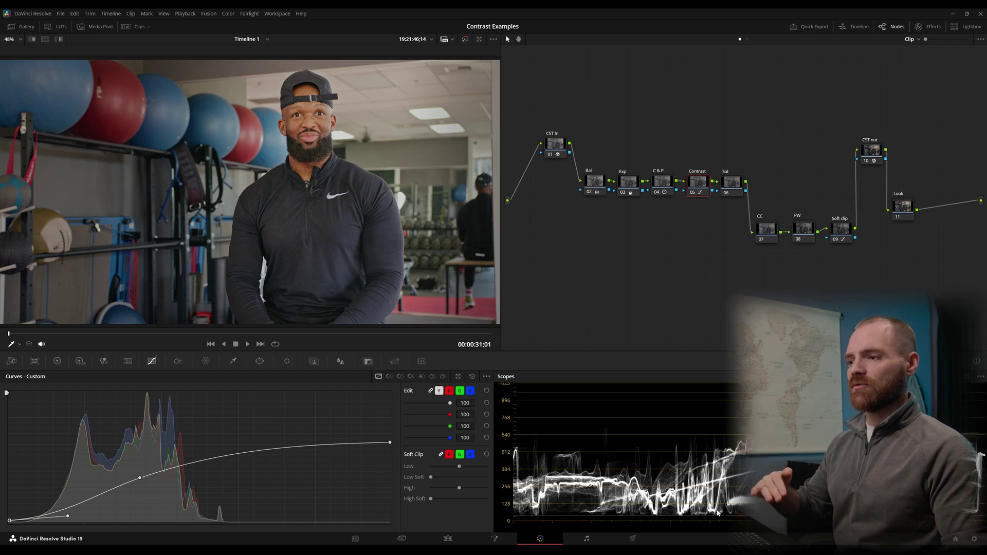
pyautogui.hotkey('ctrl', 'd')
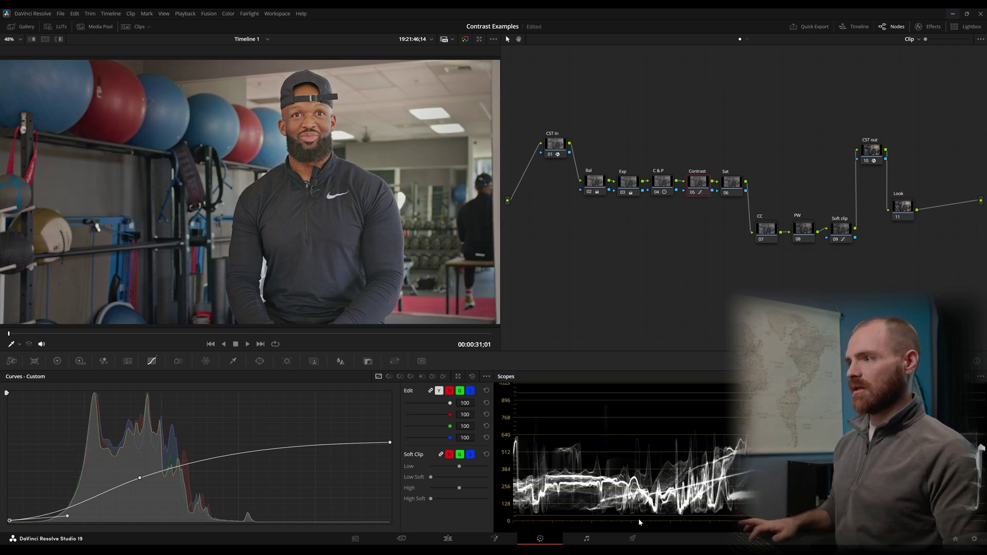
pyautogui.hotkey('ctrl', 'd')
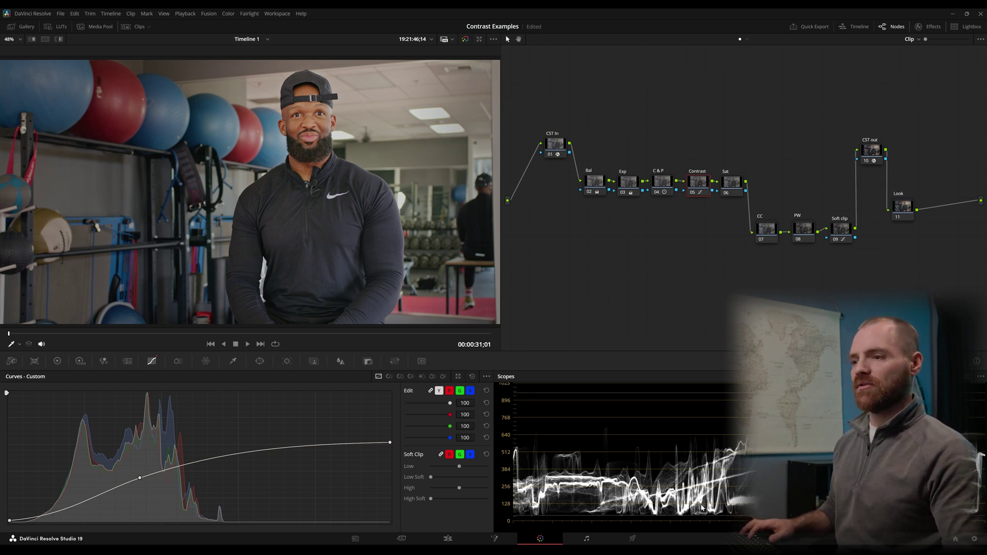
pyautogui.hotkey('ctrl', 'd')
pyautogui.hotkey('ctrl', 'd')
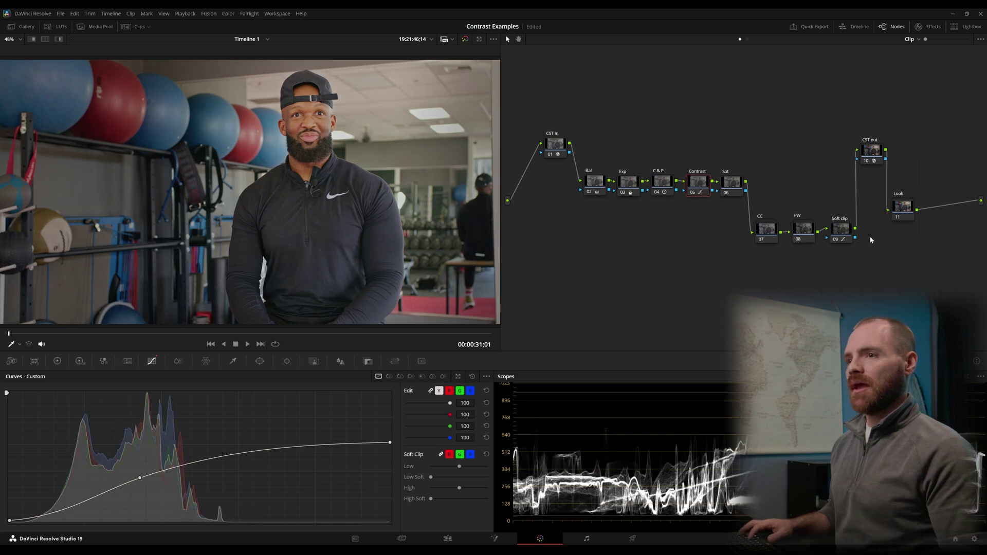
# - Compare the shot and waveform shadows with the Soft clip node disabled and enabled
pyautogui.click(847, 236)
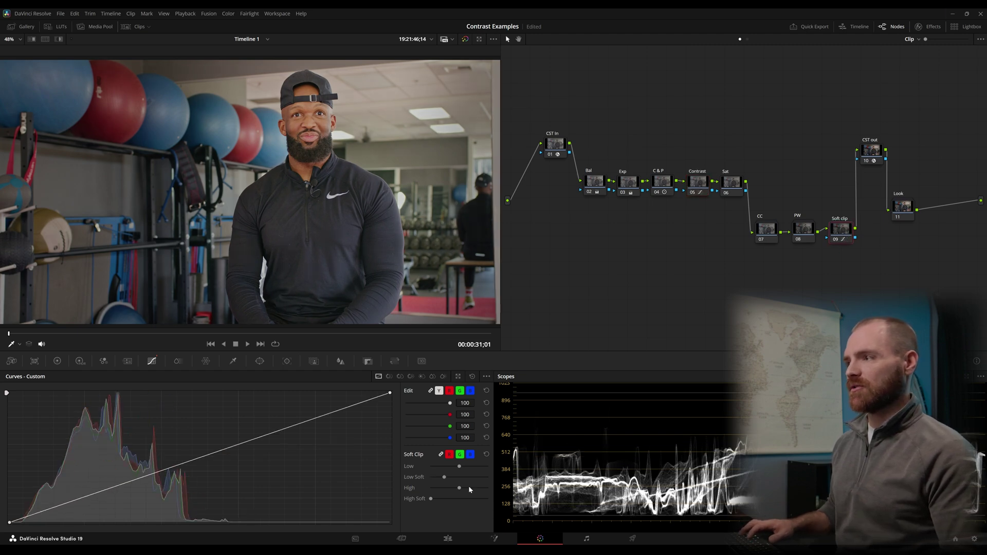
pyautogui.hotkey('ctrl', 'd')
pyautogui.hotkey('ctrl', 'd')
pyautogui.hotkey('ctrl', 'd')
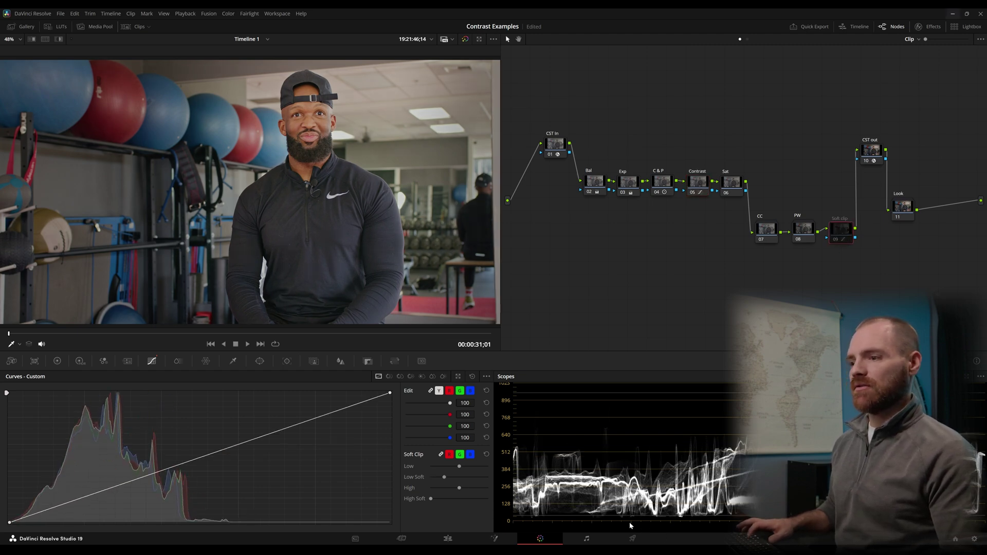
pyautogui.hotkey('ctrl', 'd')
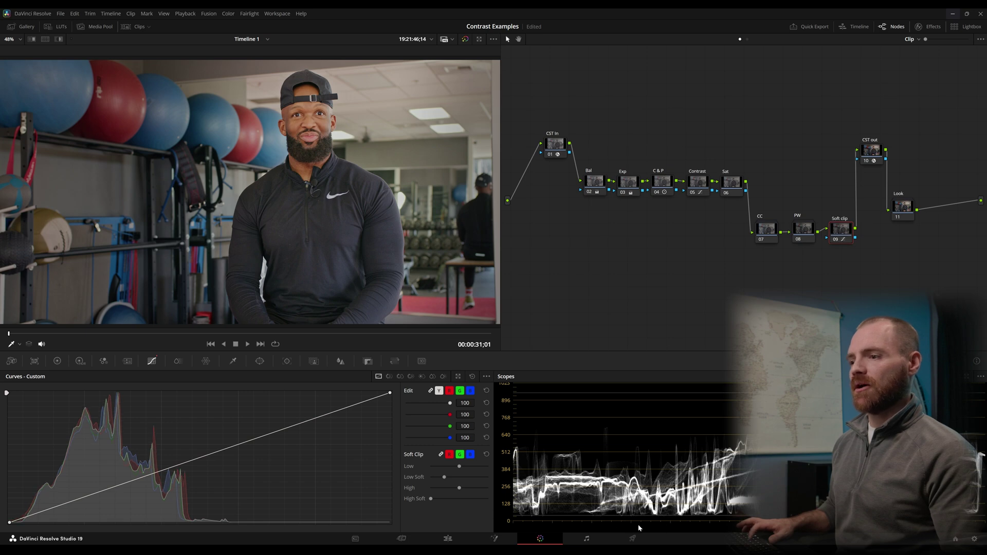
pyautogui.hotkey('ctrl', 'd')
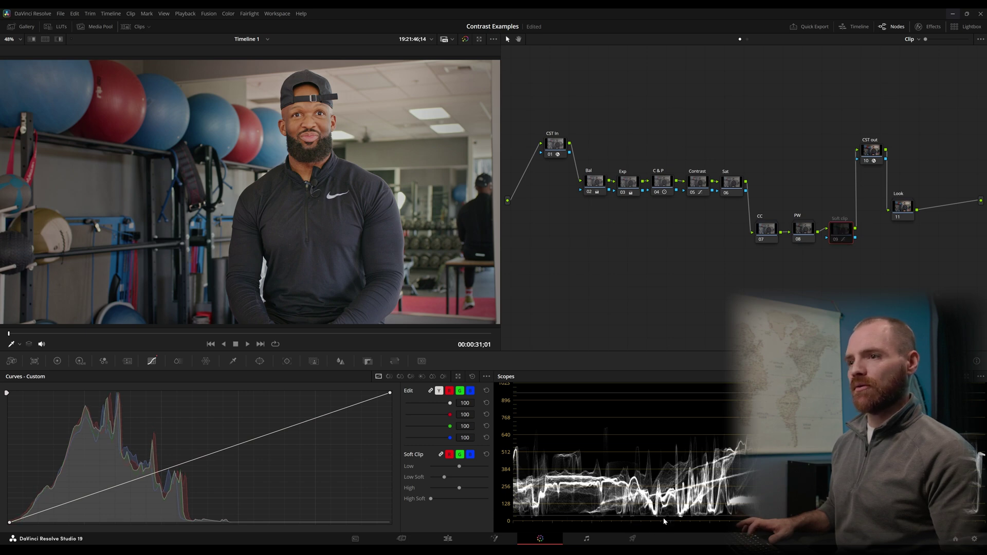
pyautogui.hotkey('ctrl', 'd')
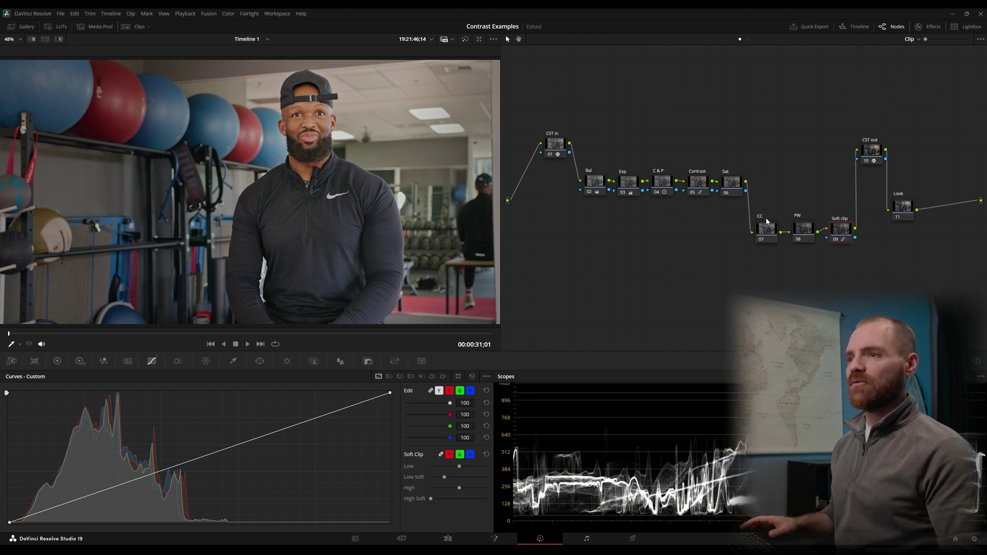
# - Select the Look node and all nodes from Bal through Soft clip, and compare the shot with the grade disabled and enabled
pyautogui.moveTo(766, 220); pyautogui.dragTo(931, 251)
pyautogui.hotkey('ctrl', 'd')
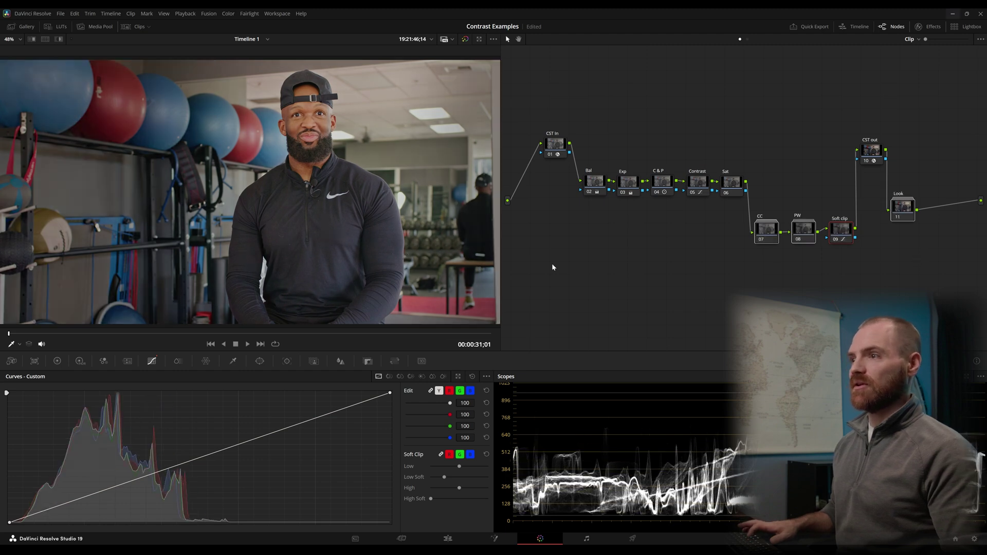
pyautogui.moveTo(555, 262); pyautogui.dragTo(738, 178)
pyautogui.hotkey('ctrl', 'd')
pyautogui.hotkey('alt', 'd')
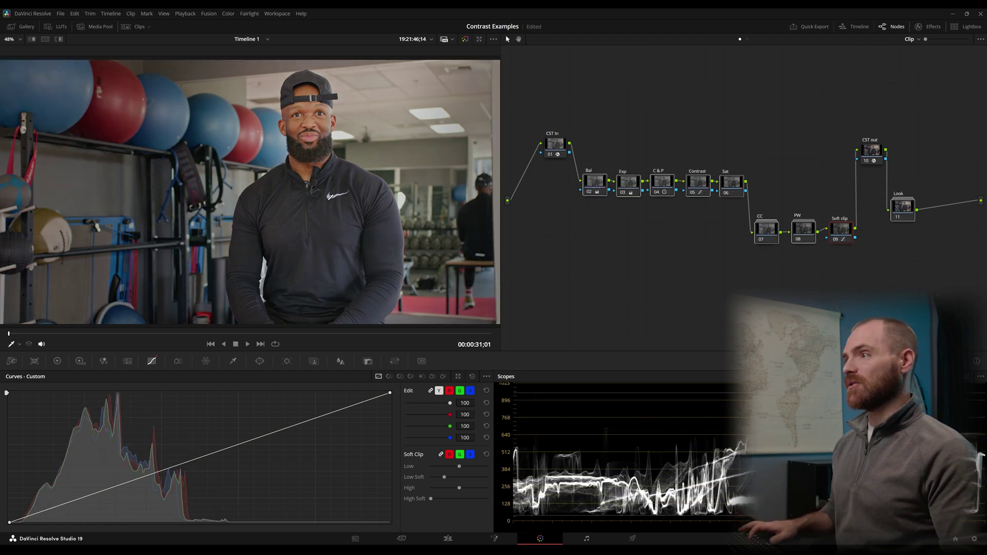
pyautogui.hotkey('ctrl', 'd')
pyautogui.hotkey('ctrl', 'd')
pyautogui.hotkey('shift', 'd')
pyautogui.hotkey('shift', 'd')
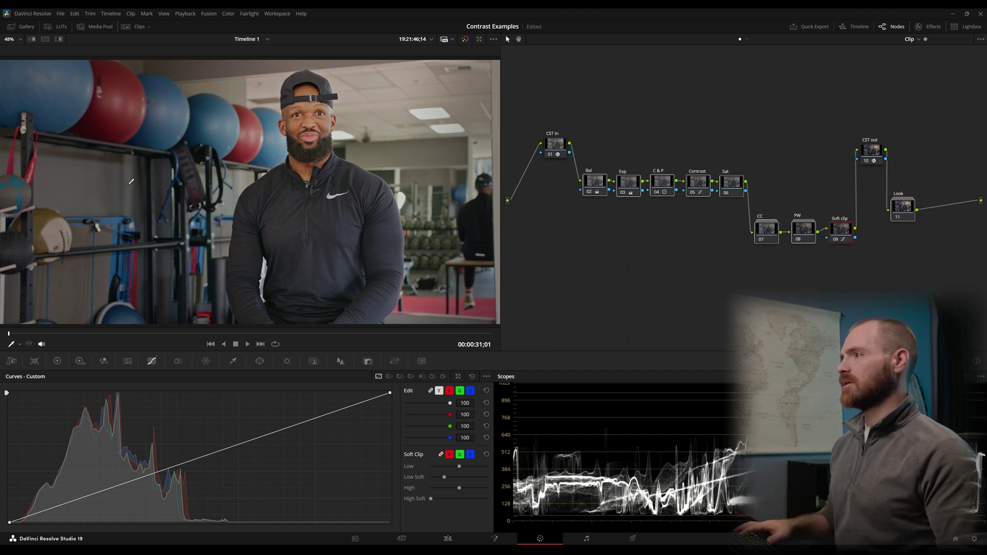
# - Show the clip thumbnails and switch to clip 03, the close-up of the grey-haired man
pyautogui.click(136, 26)
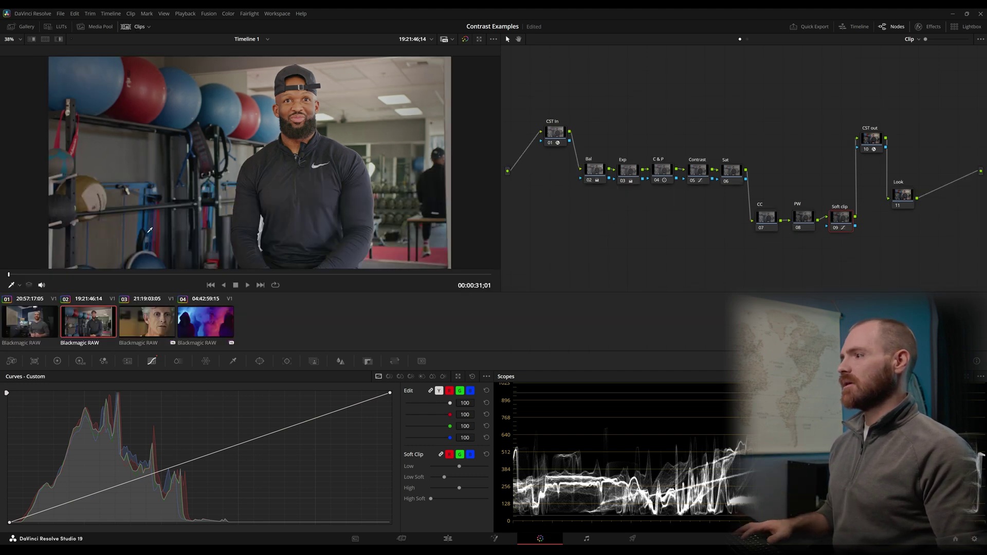
pyautogui.click(151, 325)
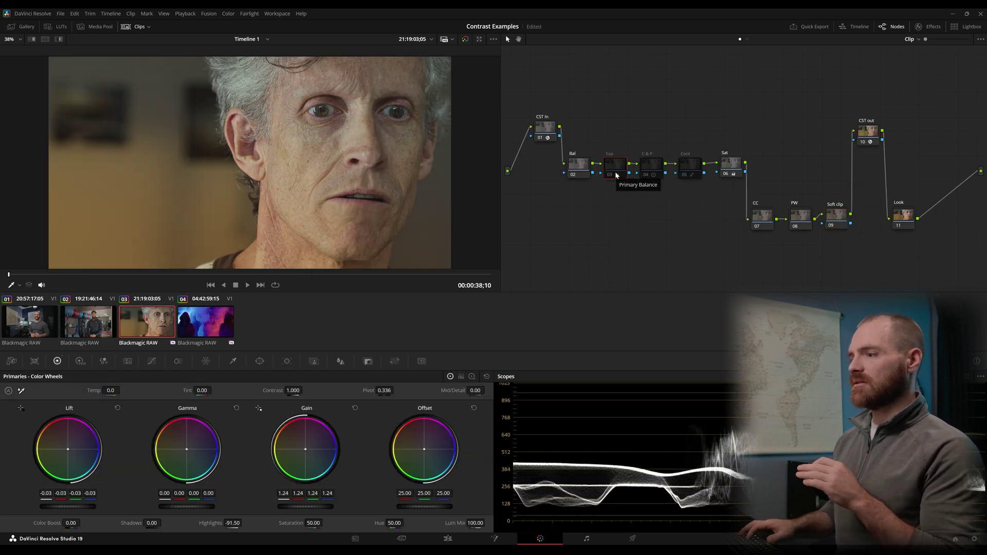
# - Reset the Exp node's grade, set its lift to -0.02 and gain to 1.10, and compare the shot with the node disabled and enabled
pyautogui.hotkey('ctrl', 'd')
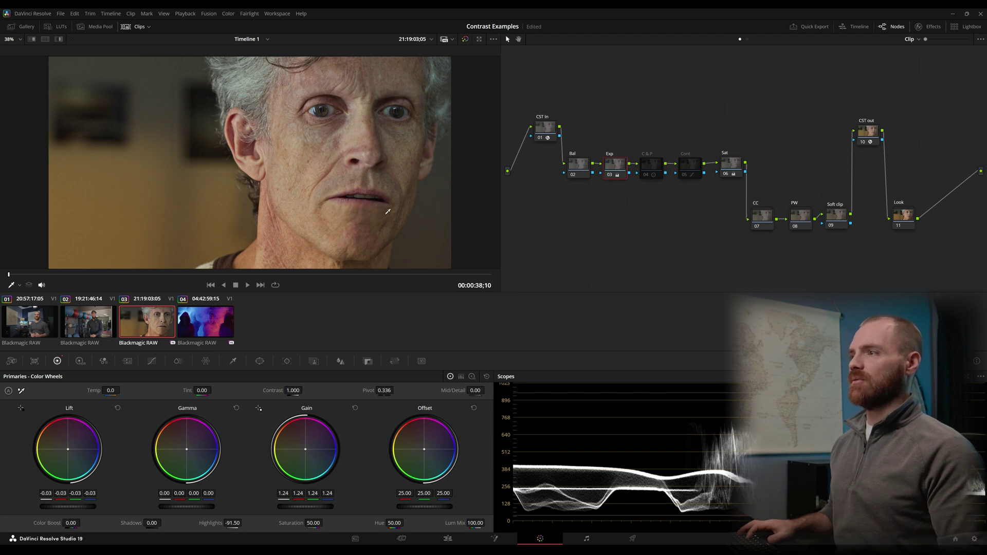
pyautogui.hotkey('ctrl', 'd')
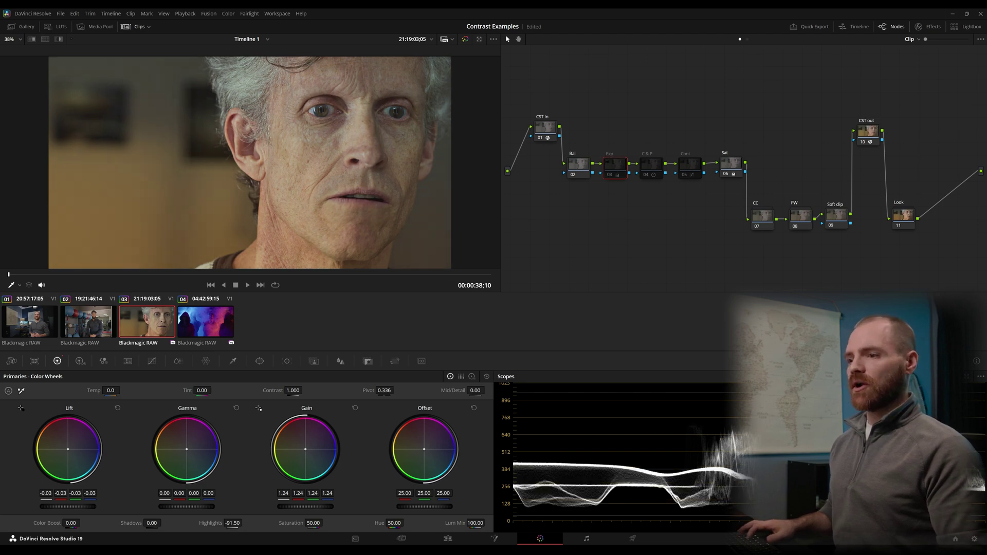
pyautogui.hotkey('shift', 'Home')
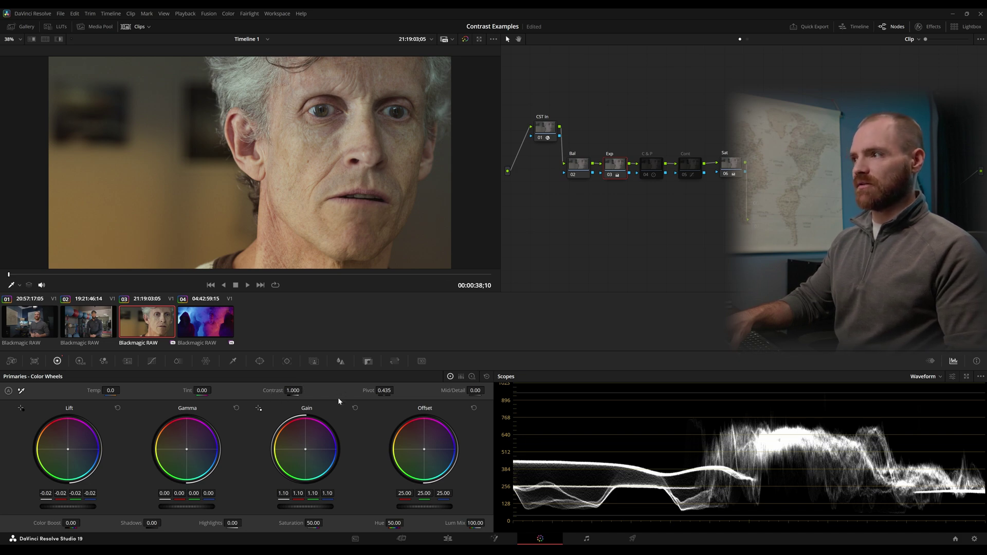
pyautogui.hotkey('ctrl', 'd')
pyautogui.hotkey('ctrl', 'd')
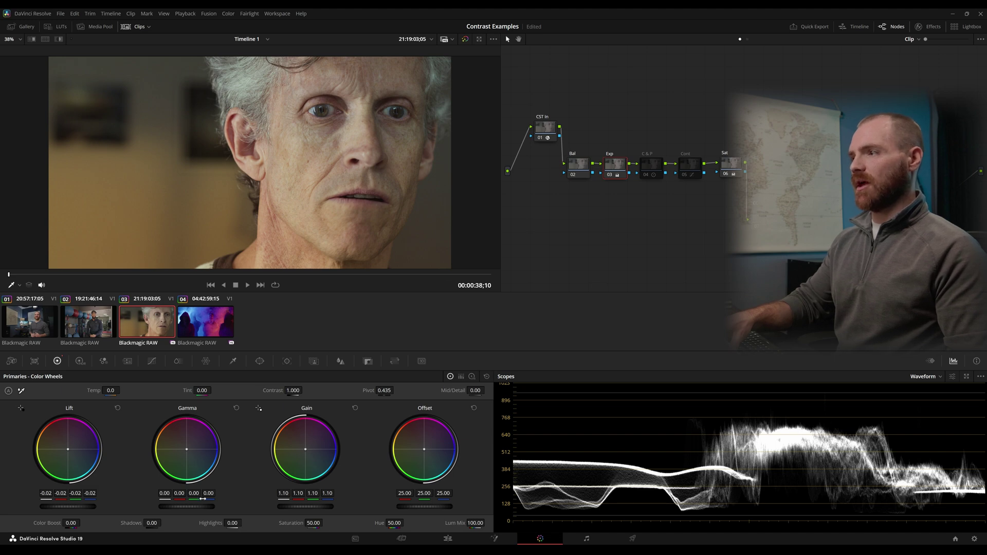
# - Try darkening the Exp node with gamma at -0.01, and with highlights at -94 instead, undoing each attempt
pyautogui.moveTo(202, 498); pyautogui.dragTo(202, 498)
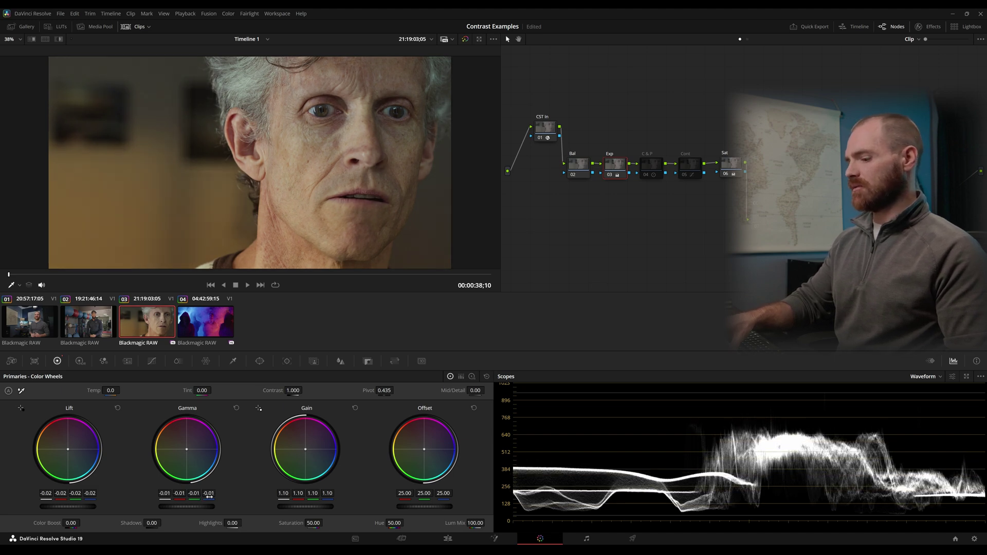
pyautogui.hotkey('ctrl', 'z')
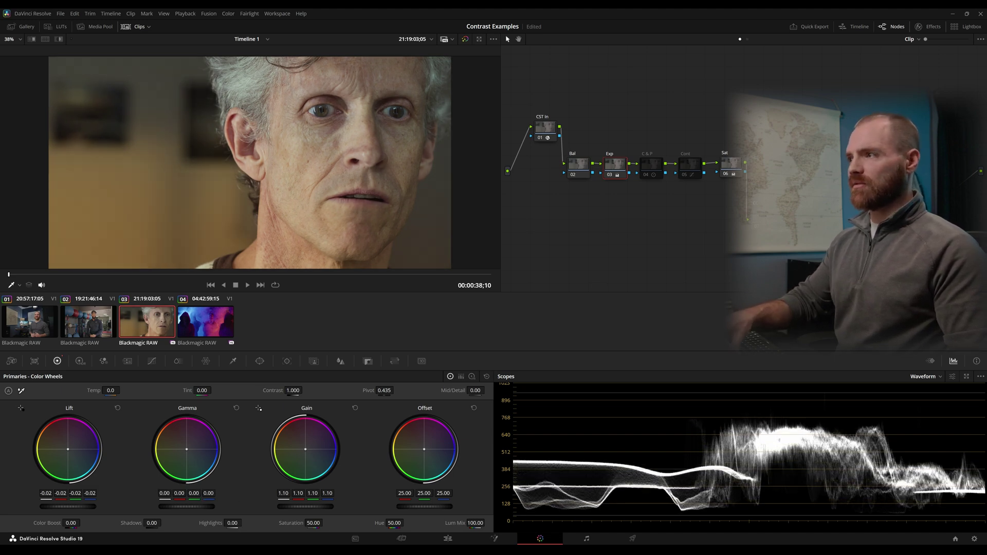
pyautogui.moveTo(232, 522); pyautogui.dragTo(181, 523)
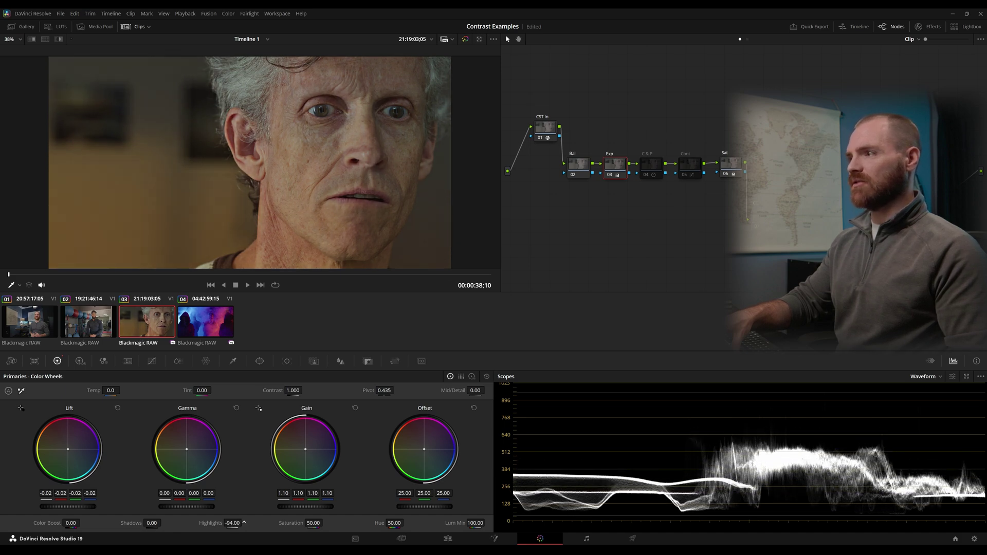
pyautogui.moveTo(245, 522); pyautogui.dragTo(387, 483)
pyautogui.hotkey('ctrl', 'z')
# - Set the Exp node's gain to 1.06 and toggle the reference wipe to compare the shot with the still
pyautogui.moveTo(308, 507); pyautogui.dragTo(296, 507)
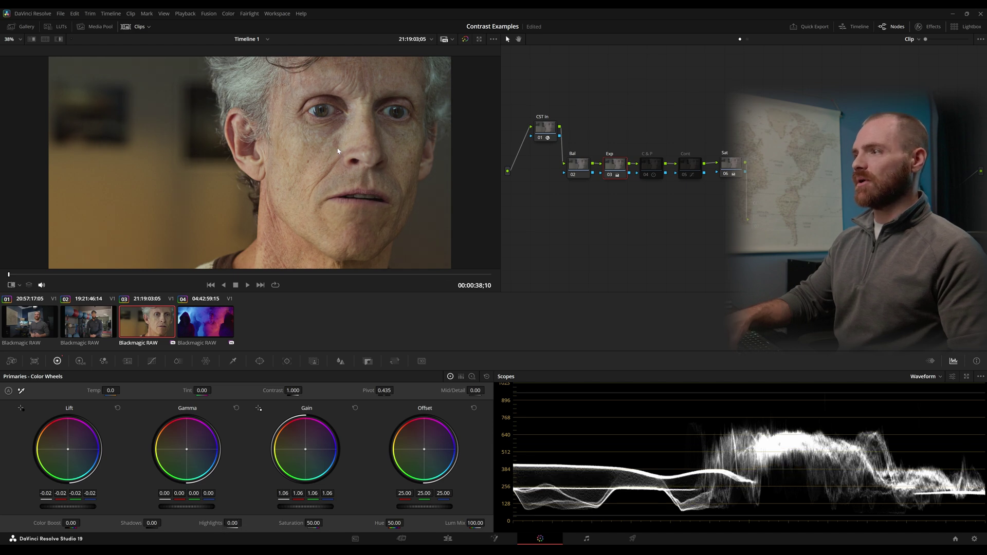
pyautogui.hotkey('ctrl', 'w')
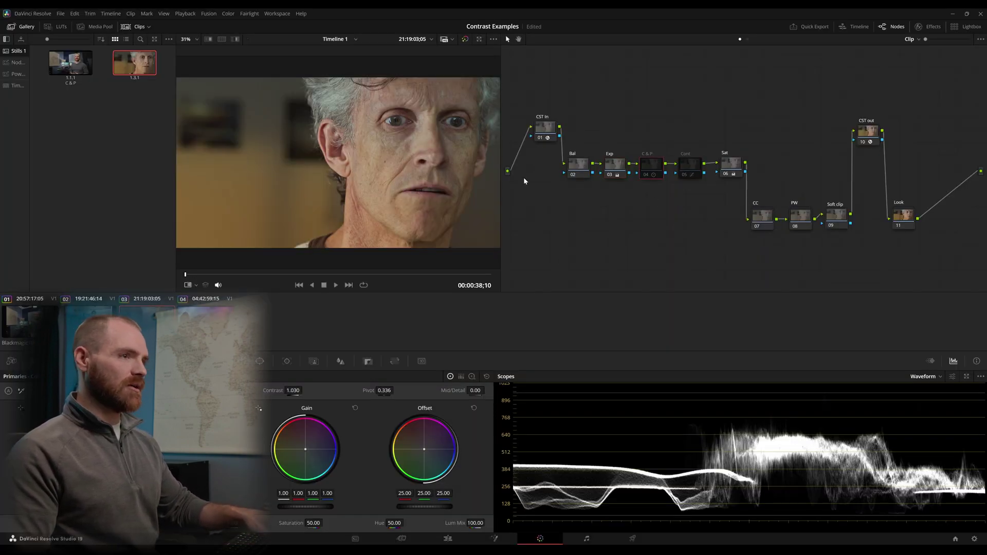
# - Enable the C & P node, and compare the shot and waveform with the node off and on
pyautogui.hotkey('ctrl', 'd')
pyautogui.click(657, 174)
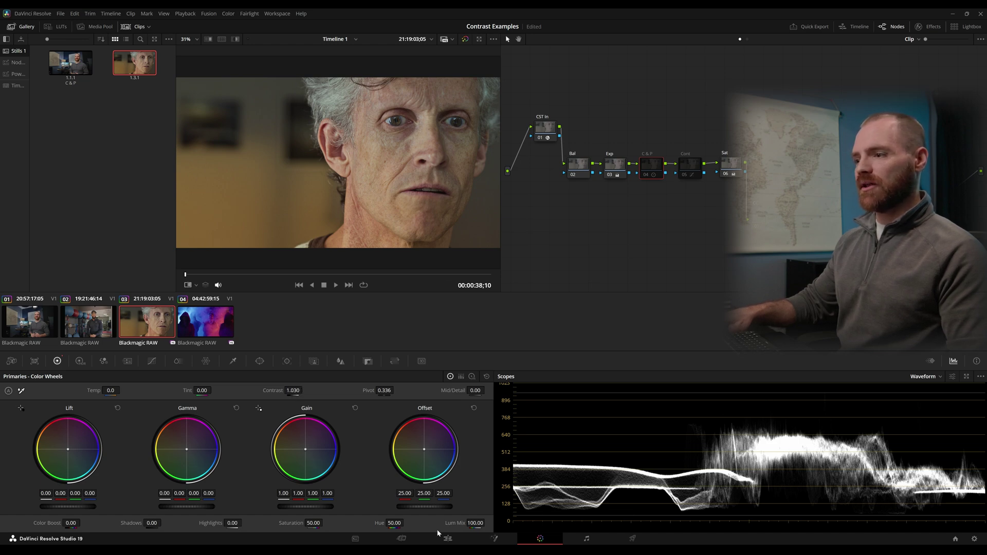
pyautogui.hotkey('ctrl', 'd')
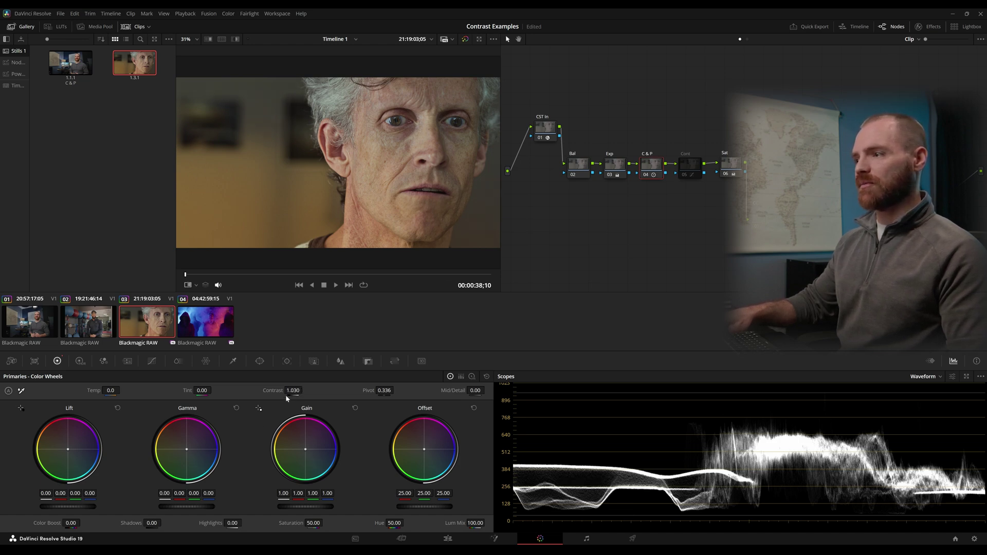
pyautogui.hotkey('ctrl', 'd')
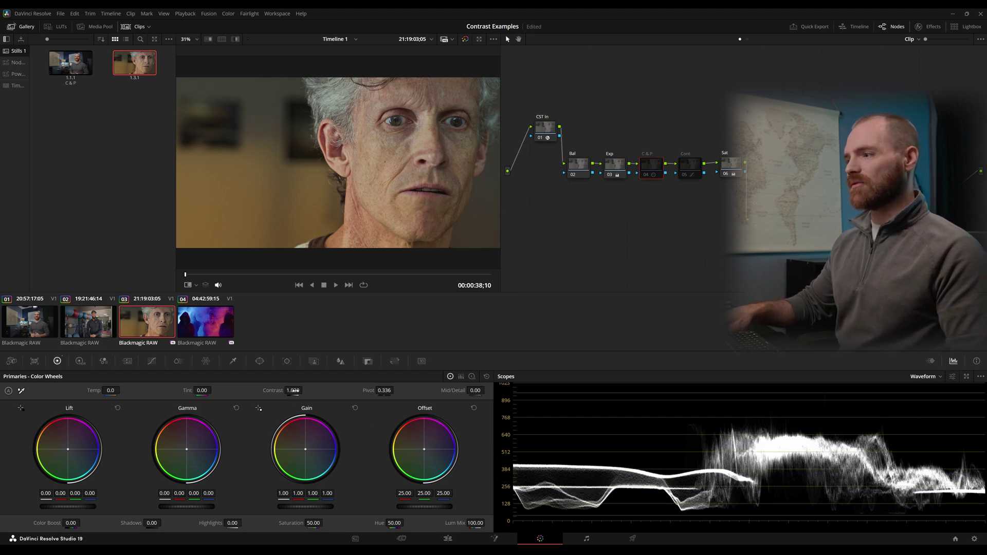
pyautogui.hotkey('ctrl', 'd')
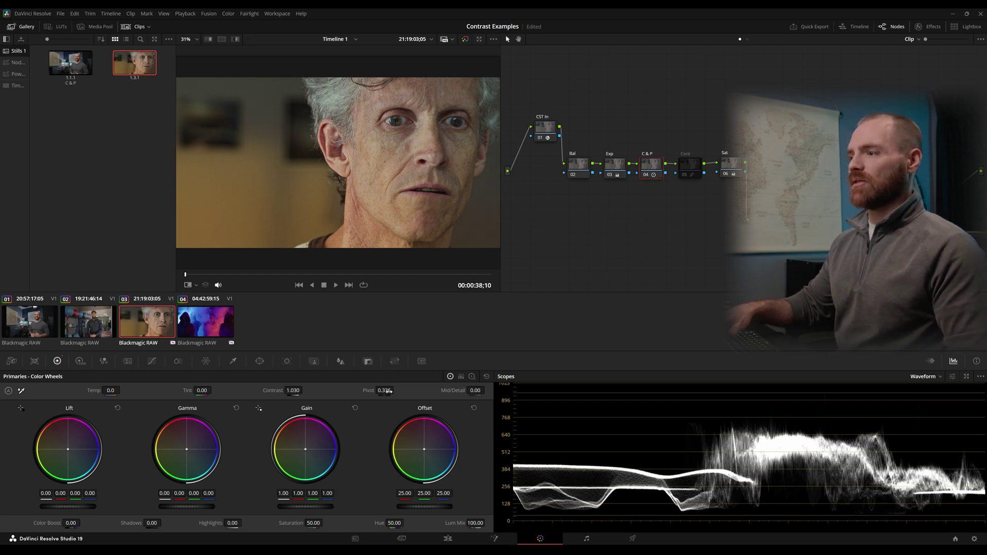
pyautogui.hotkey('ctrl', 'd')
pyautogui.hotkey('ctrl', 'd')
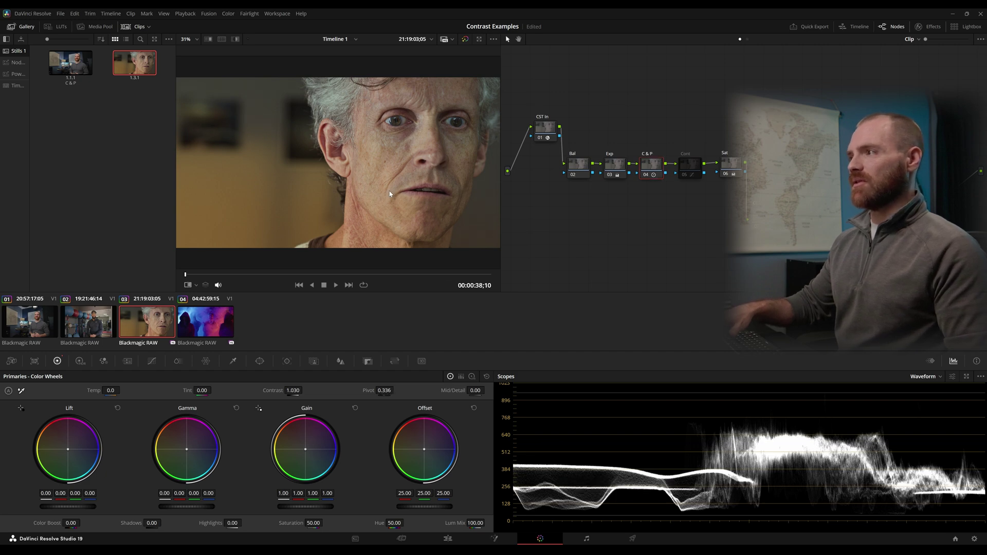
# - Hide the gallery and clip thumbnails, and enable the Cont node with its custom curve displayed to compare its effect
pyautogui.click(21, 30)
pyautogui.click(126, 29)
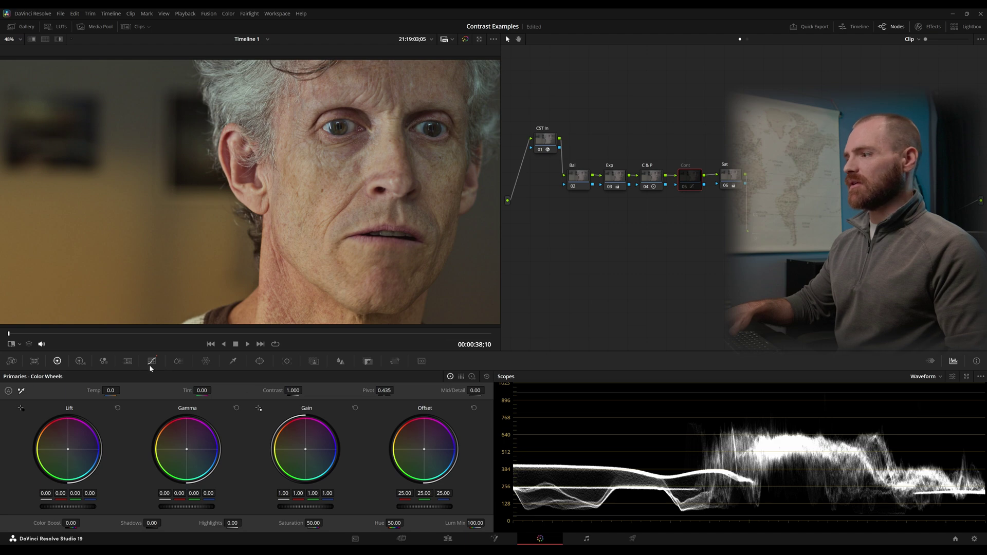
pyautogui.click(151, 362)
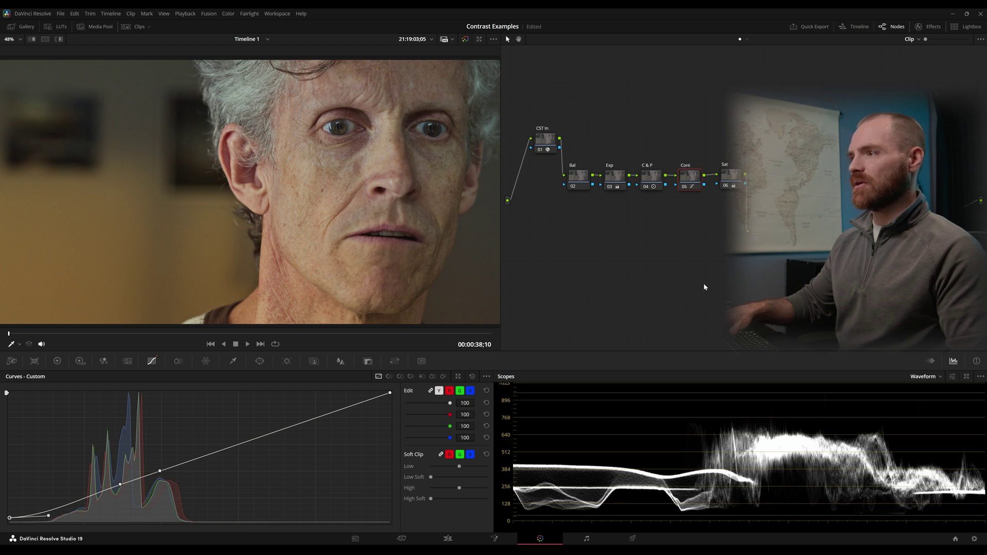
pyautogui.hotkey('ctrl', 'd')
# - Select the Exp, C & P and Cont nodes together and compare the shot with all three disabled and enabled
pyautogui.moveTo(606, 146); pyautogui.dragTo(708, 234)
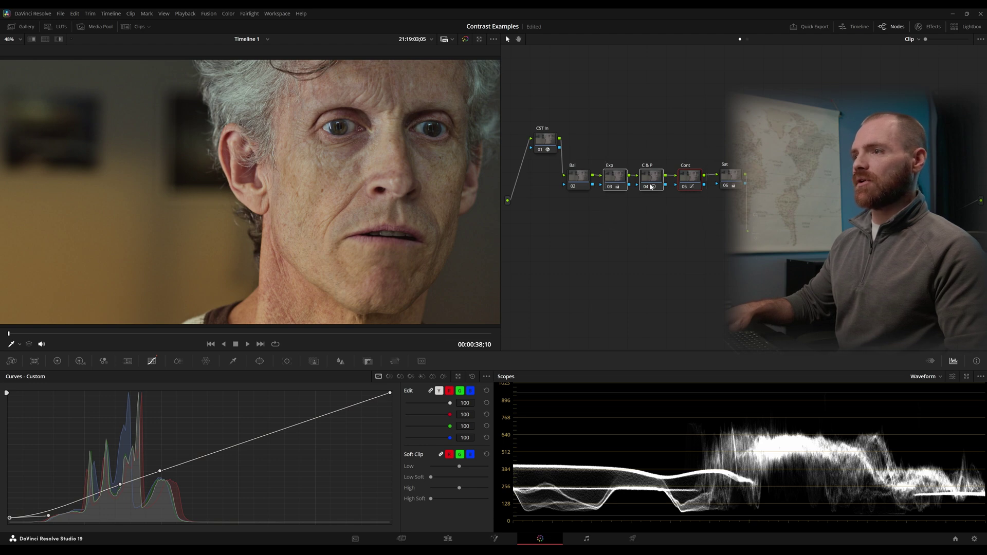
pyautogui.hotkey('ctrl', 'd')
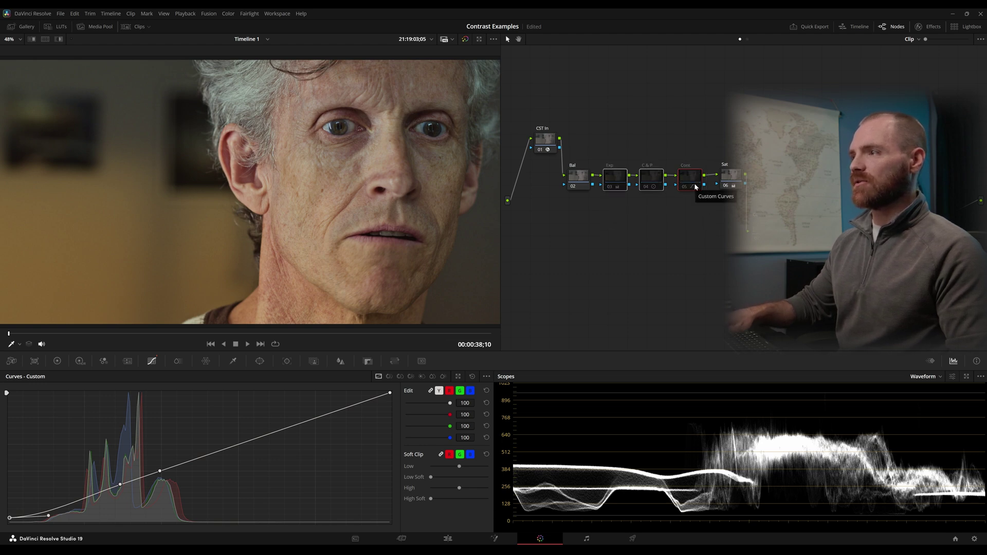
pyautogui.hotkey('ctrl', 'd')
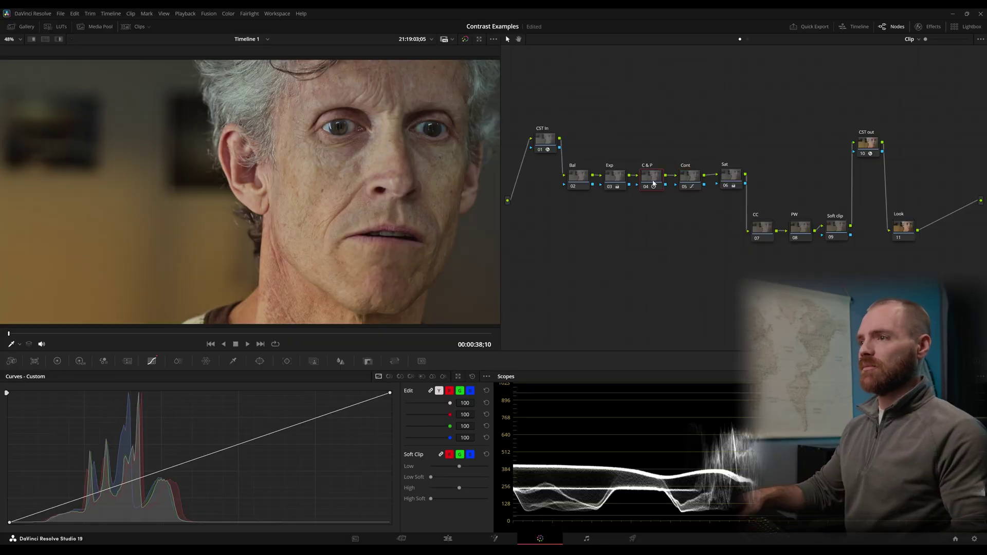
# - Show the C & P node's primary color wheels and compare the shot with that node disabled and enabled
pyautogui.click(58, 362)
pyautogui.hotkey('ctrl', 'd')
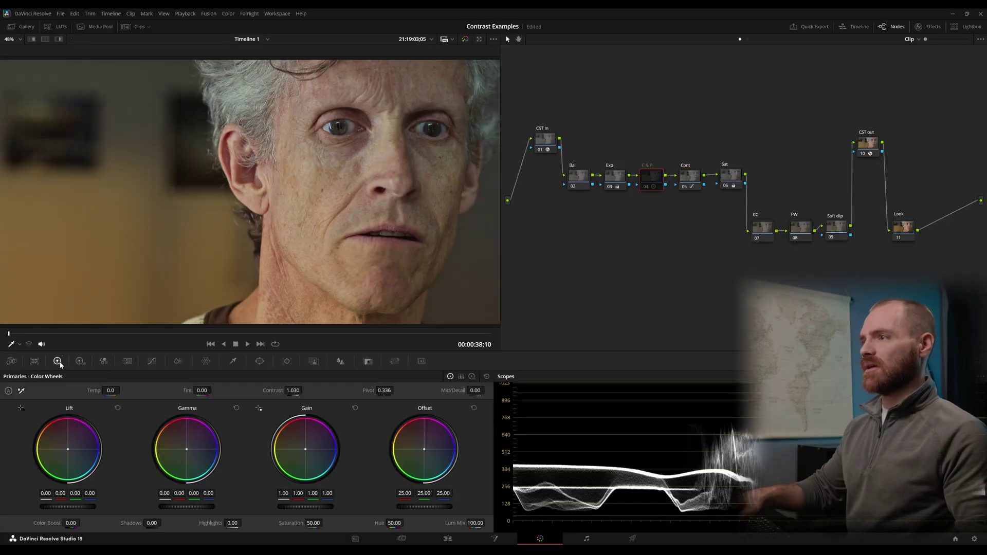
pyautogui.hotkey('ctrl', 'd')
pyautogui.hotkey('ctrl', 'd')
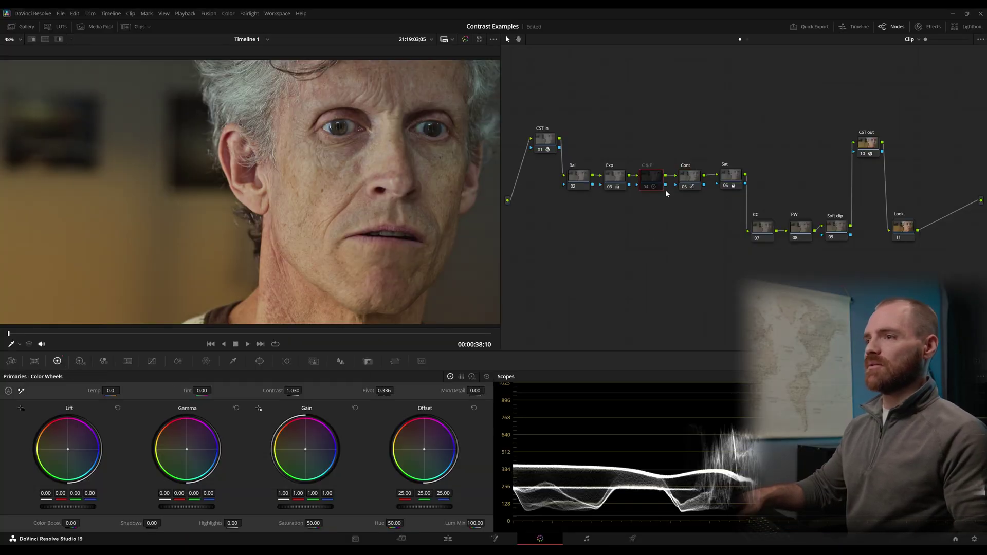
pyautogui.hotkey('ctrl', 'd')
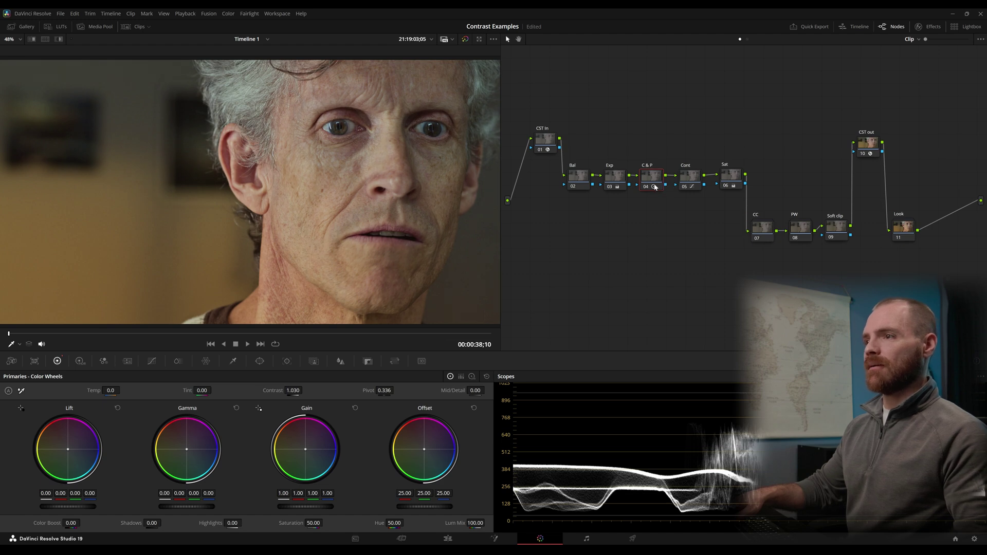
# - Review the color wheel settings of the Exp, C & P and Cont nodes, ending on C & P
pyautogui.click(618, 180)
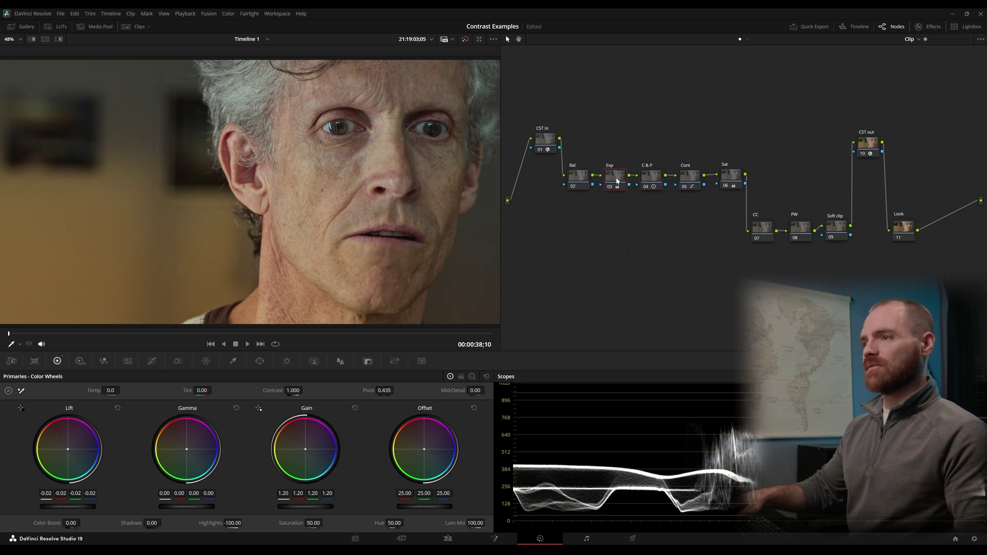
pyautogui.click(650, 176)
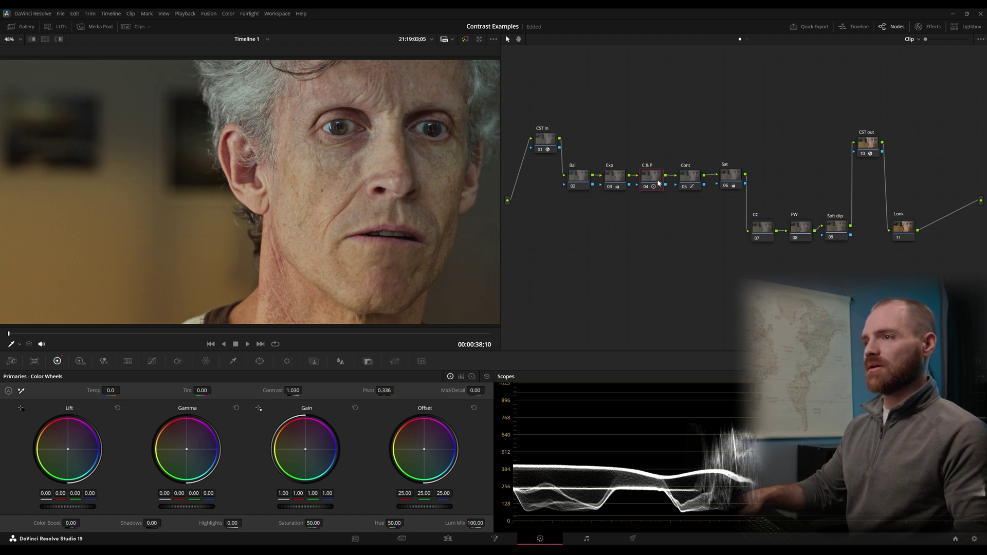
pyautogui.click(691, 179)
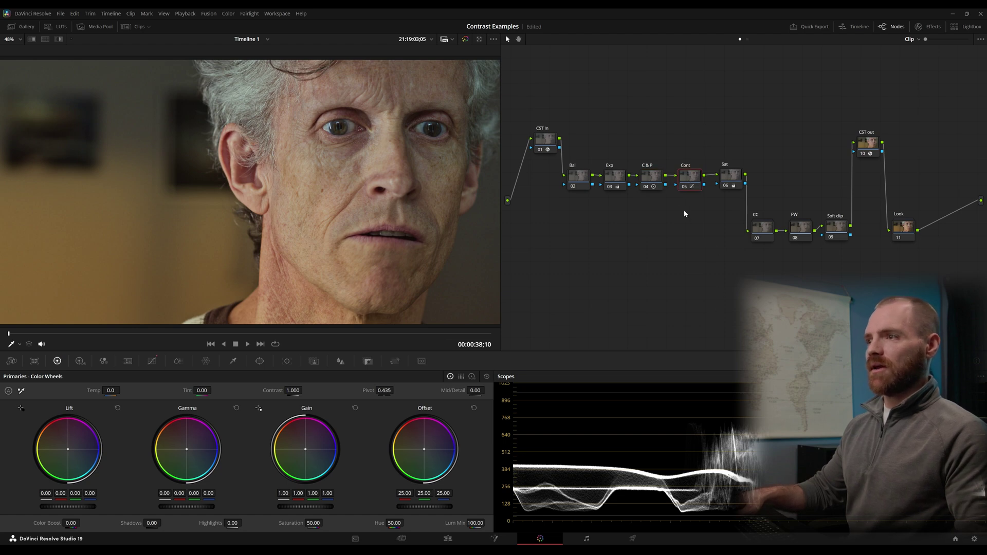
pyautogui.click(657, 177)
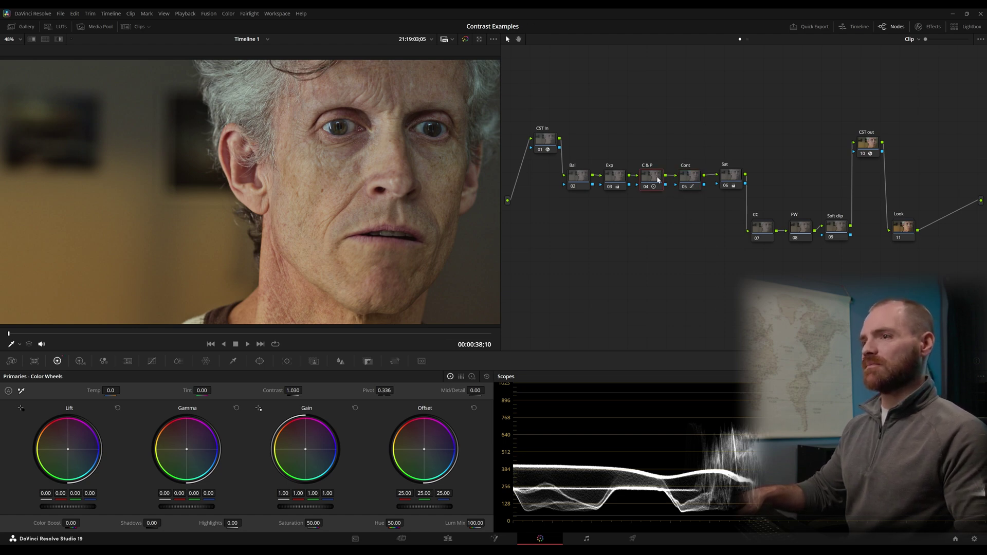
# - Select the CC, PW, Soft clip and Look nodes and compare the shot with them disabled and enabled
pyautogui.moveTo(732, 215); pyautogui.dragTo(922, 260)
pyautogui.click(908, 232)
pyautogui.hotkey('ctrl', 'd')
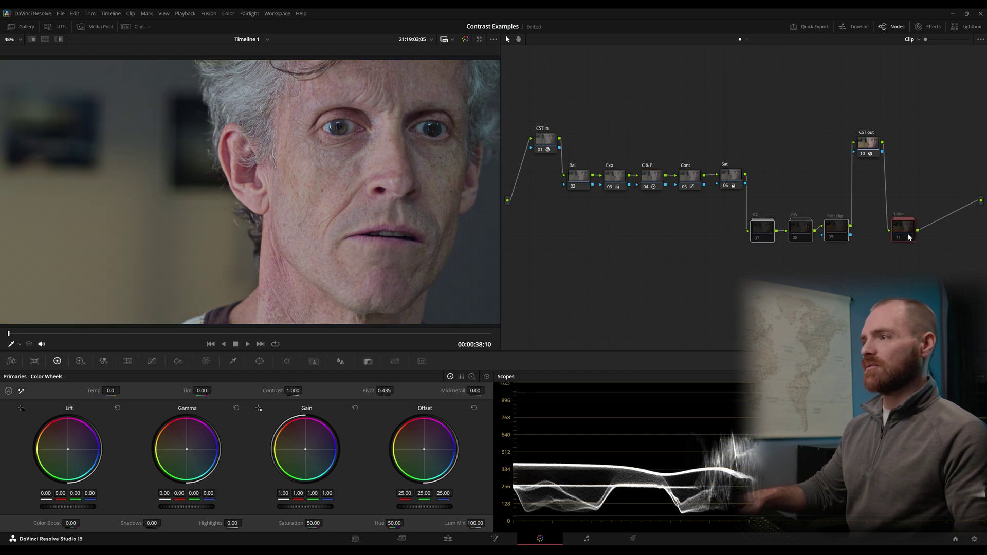
pyautogui.hotkey('ctrl', 'd')
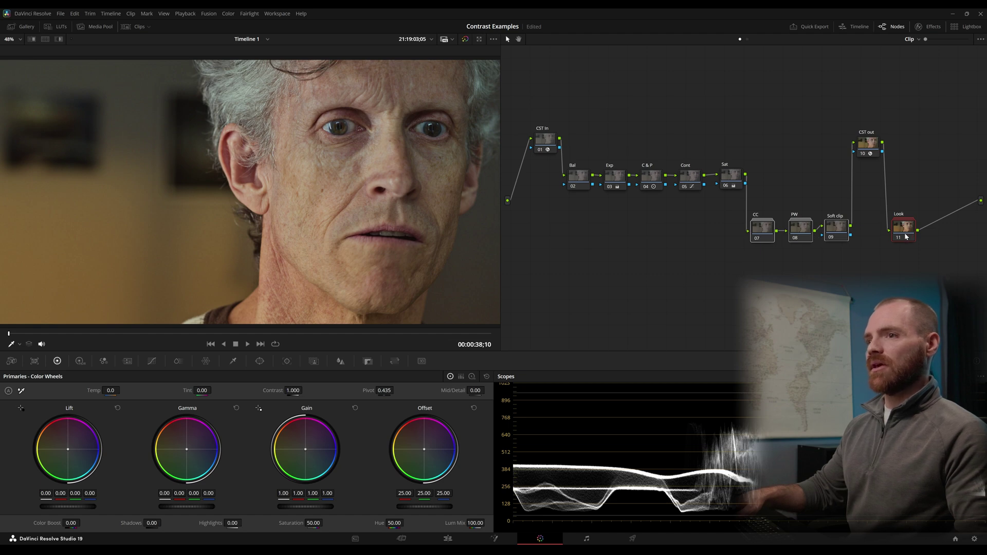
pyautogui.hotkey('ctrl', 'd')
# - Select the Exp through Cont nodes and repeatedly compare the graded shot with these three contrast nodes disabled and enabled
pyautogui.hotkey('ctrl', 'd')
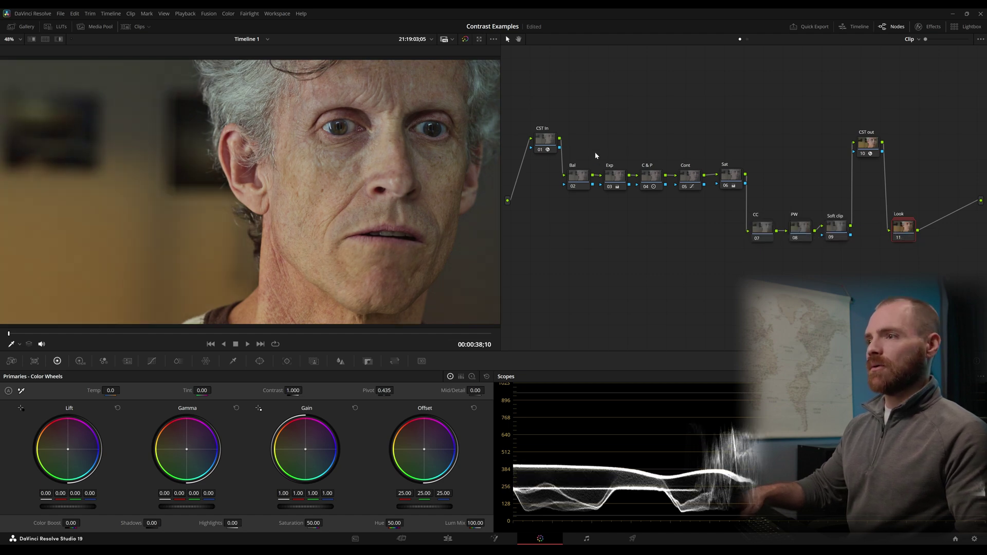
pyautogui.moveTo(595, 152); pyautogui.dragTo(691, 202)
pyautogui.hotkey('ctrl', 'd')
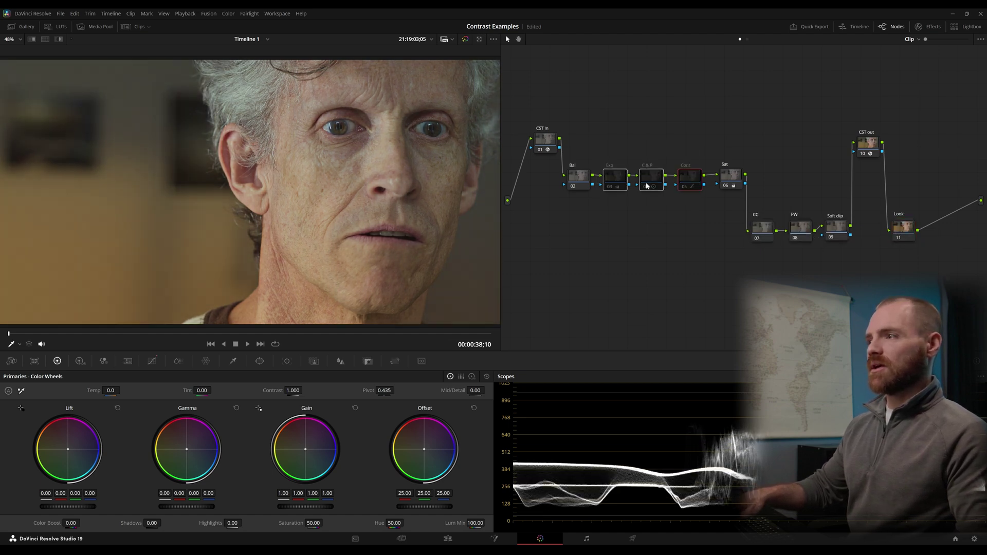
pyautogui.hotkey('ctrl', 'd')
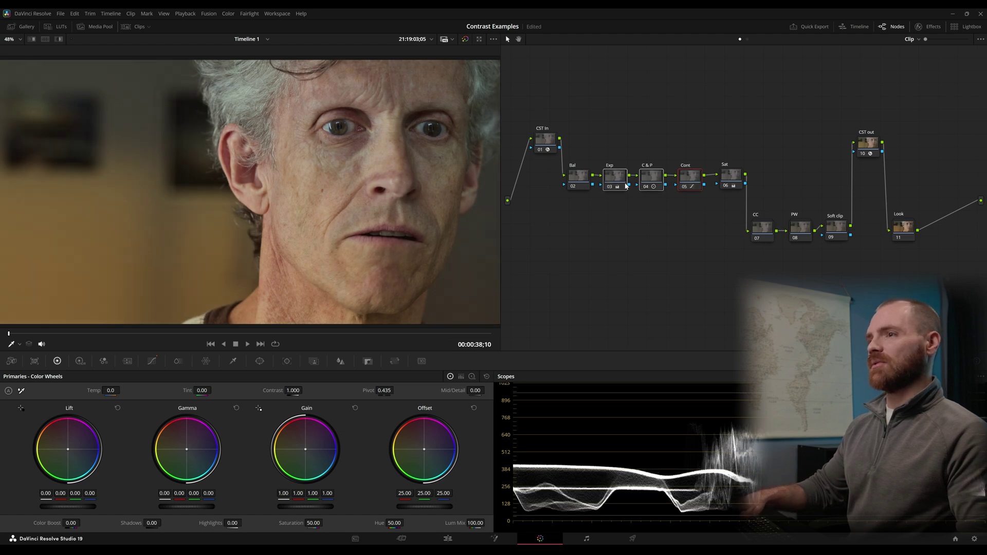
pyautogui.hotkey('ctrl', 'd')
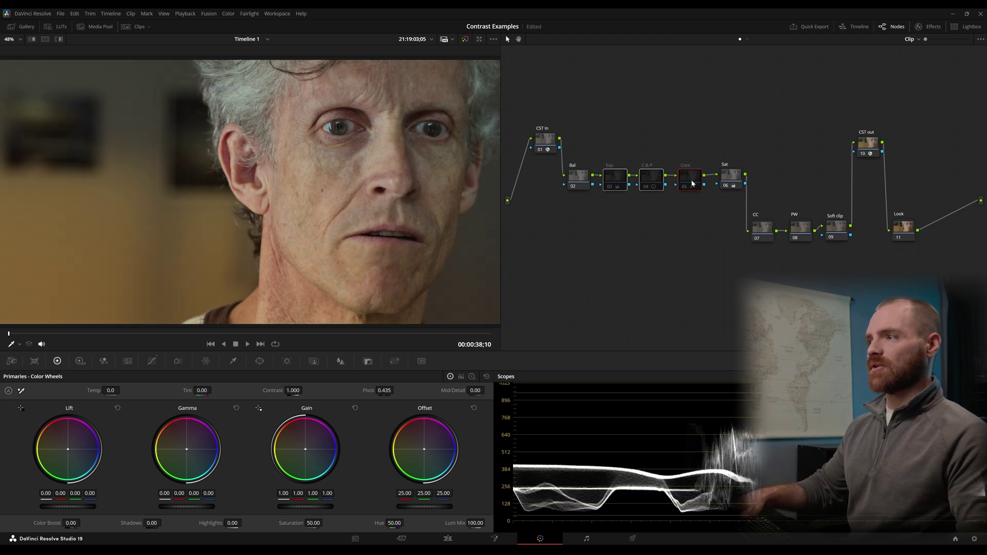
pyautogui.hotkey('ctrl', 'd')
pyautogui.hotkey('ctrl', 'd')
pyautogui.hotkey('ctrl', 'd')
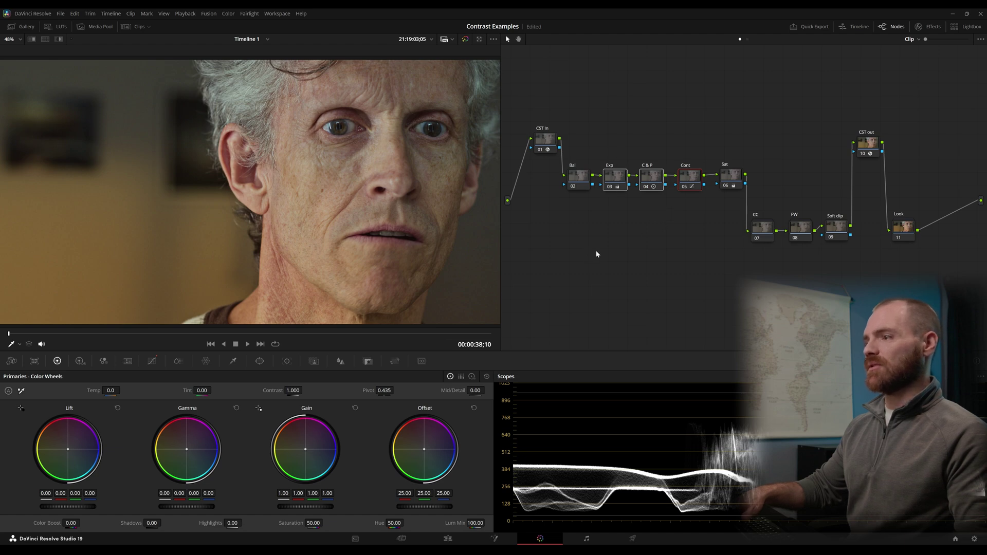
# - Show the clip thumbnails and switch to clip 04, the hooded figures in blue and red smoke
pyautogui.click(125, 26)
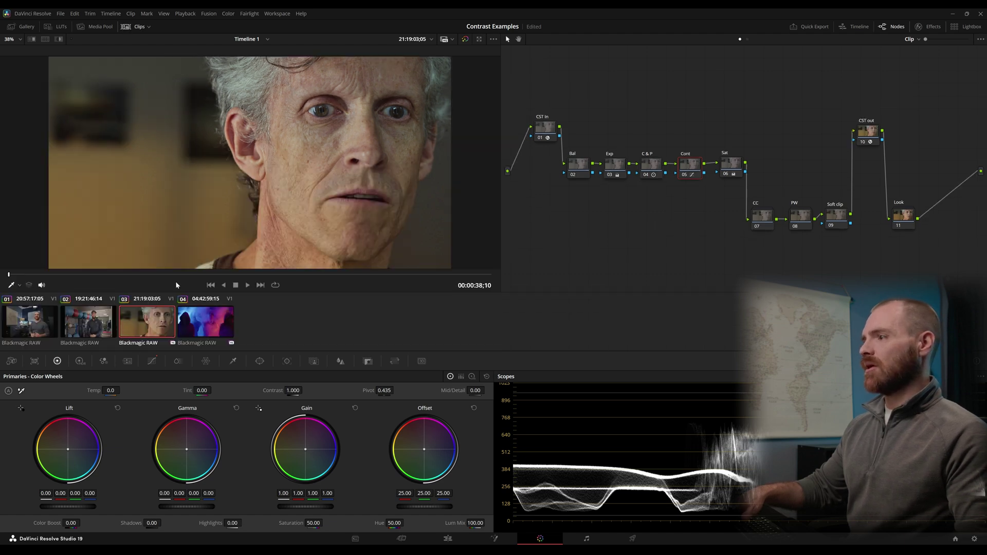
pyautogui.click(201, 326)
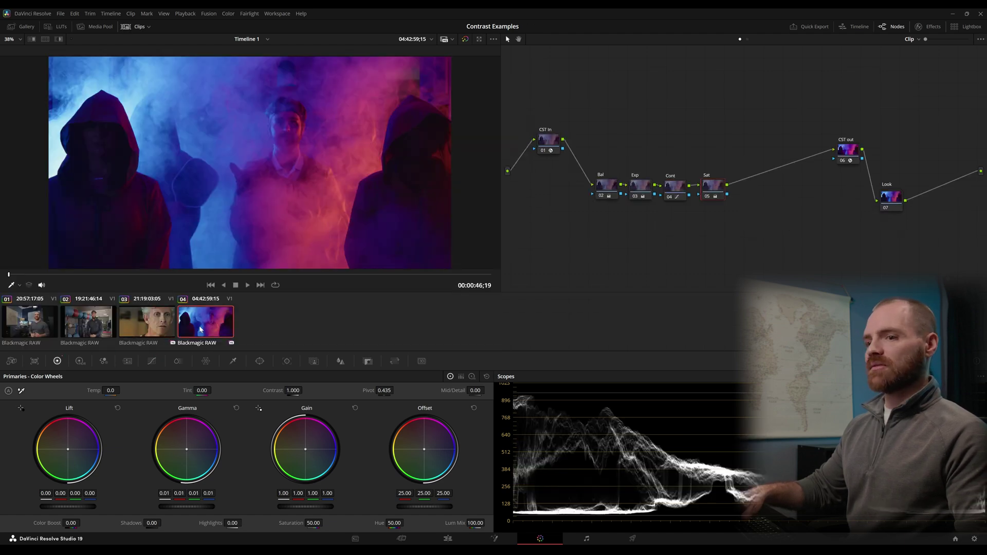
# - Hide the clip thumbnails and set the Exp node's lift to 0.02 with Exp enabled and Cont disabled
pyautogui.click(125, 28)
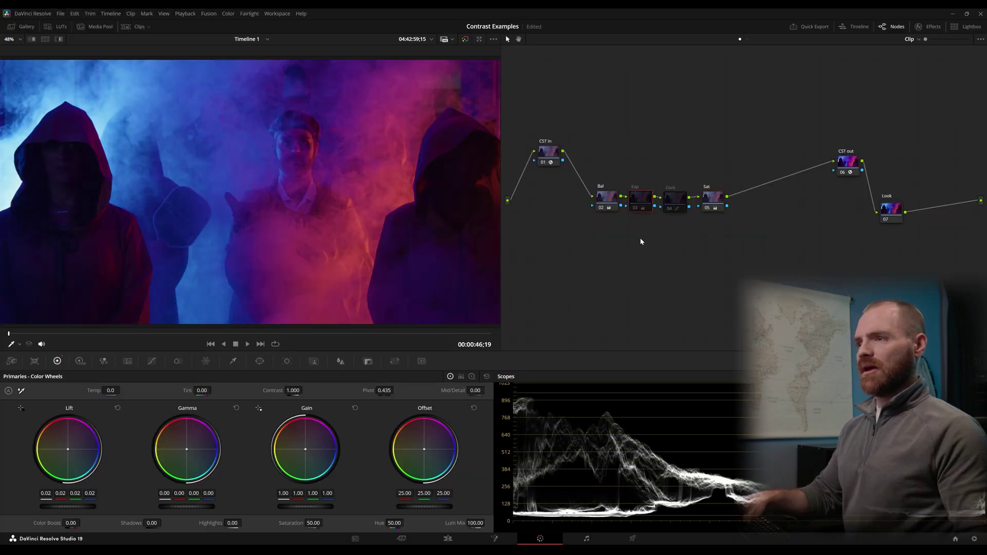
pyautogui.hotkey('shift', 'Home')
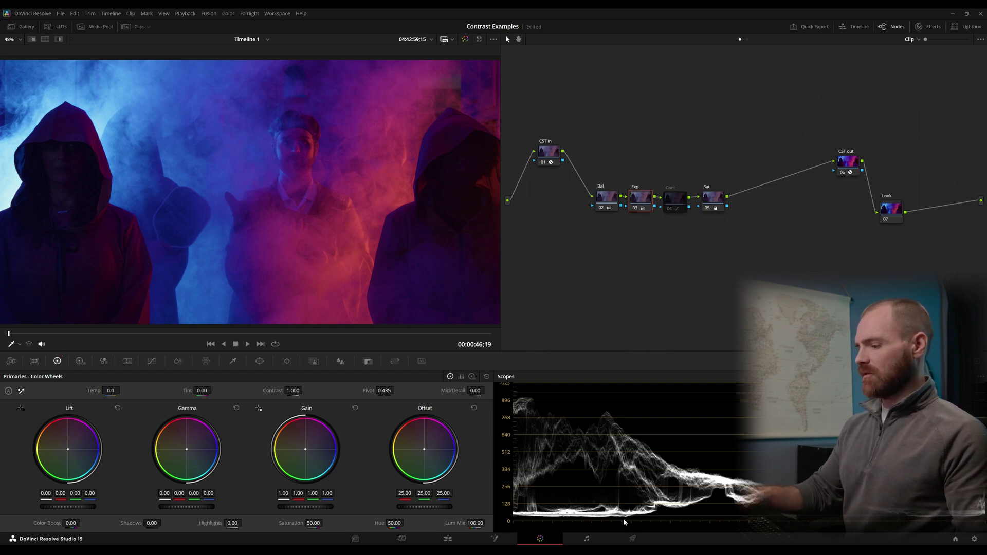
pyautogui.hotkey('shift', 'Home')
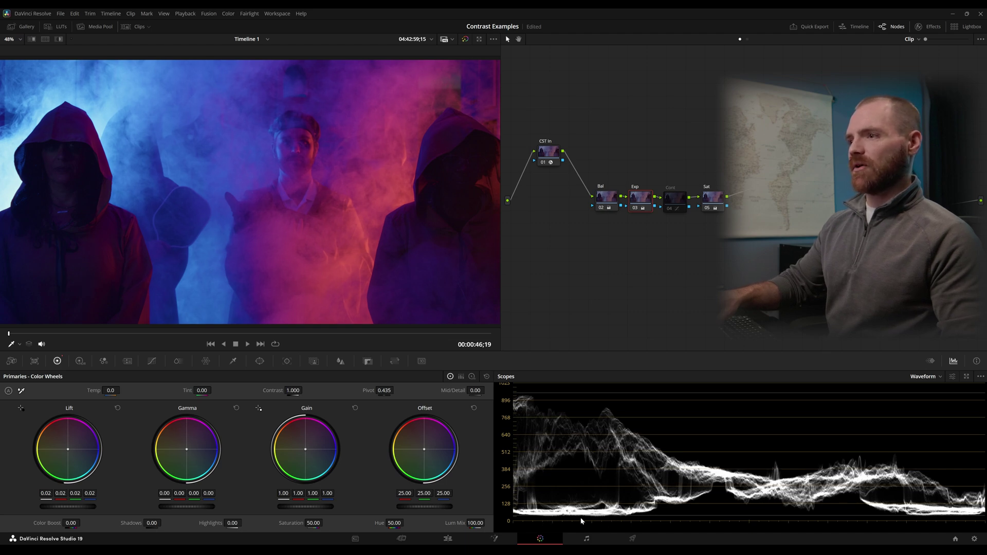
# - Repeatedly compare the smoke shot and its waveform with the Exp node disabled and enabled, leaving Exp enabled
pyautogui.hotkey('ctrl', 'd')
pyautogui.hotkey('ctrl', 'd')
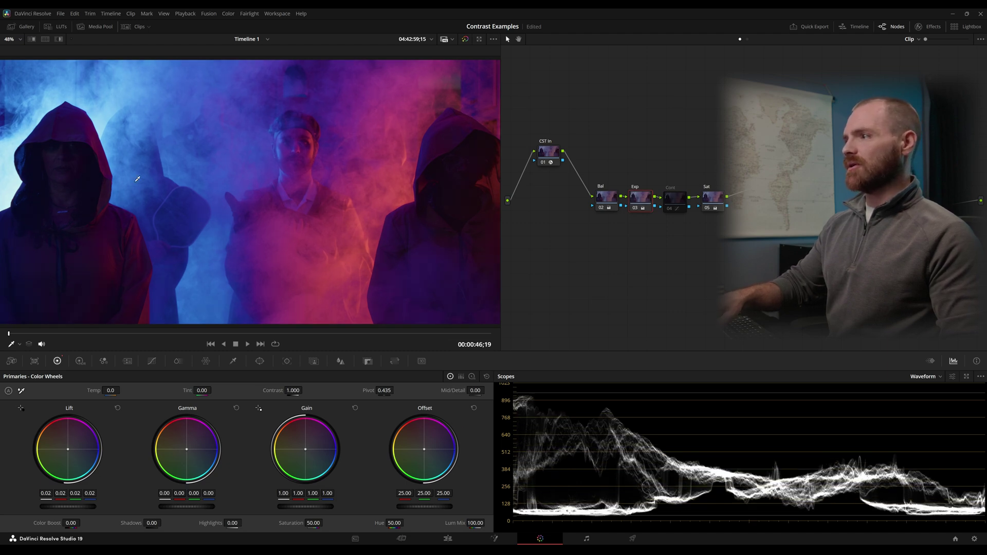
pyautogui.hotkey('ctrl', 'd')
pyautogui.hotkey('ctrl', 'd')
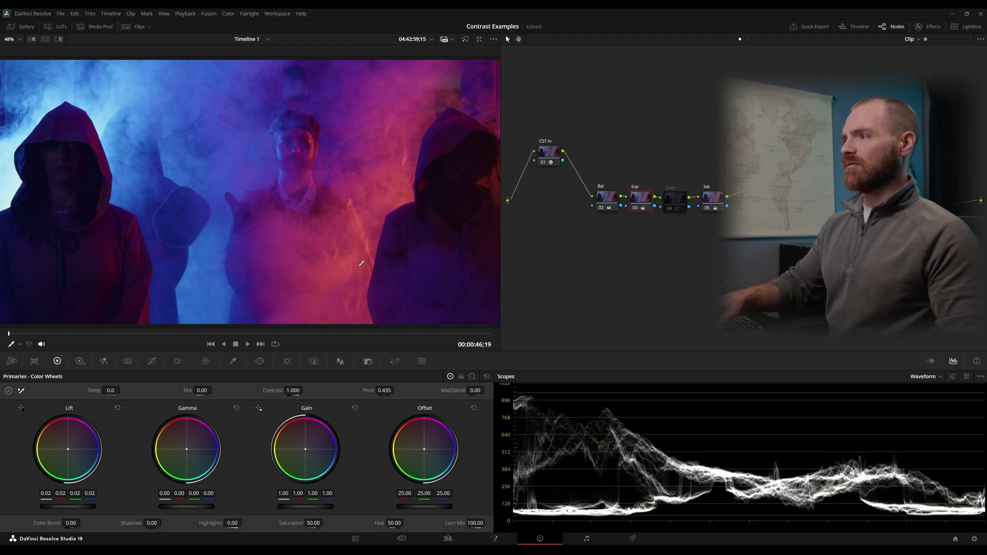
pyautogui.hotkey('ctrl', 'd')
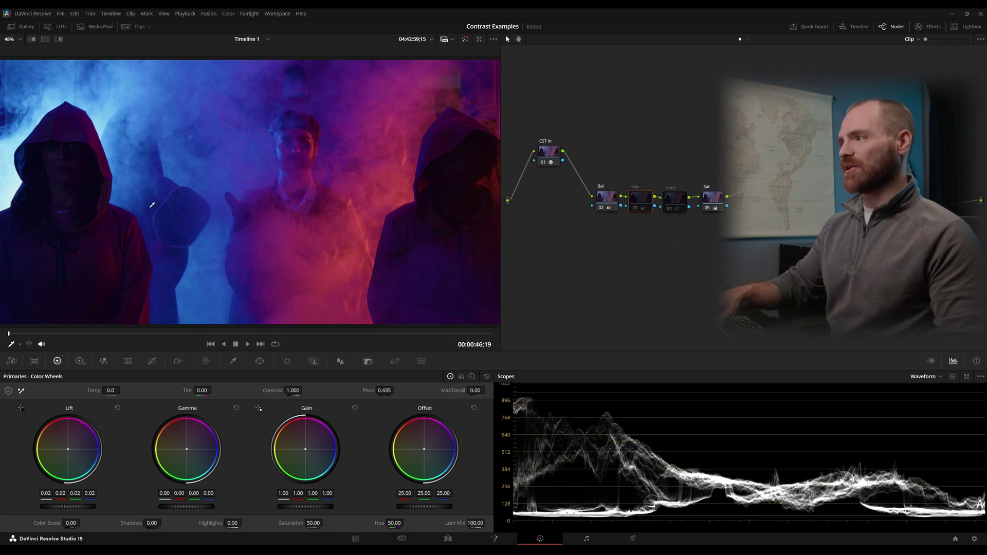
pyautogui.hotkey('ctrl', 'd')
pyautogui.hotkey('ctrl', 'd')
pyautogui.hotkey('ctrl', 'd')
pyautogui.hotkey('ctrl', 'd')
pyautogui.hotkey('ctrl', 'd')
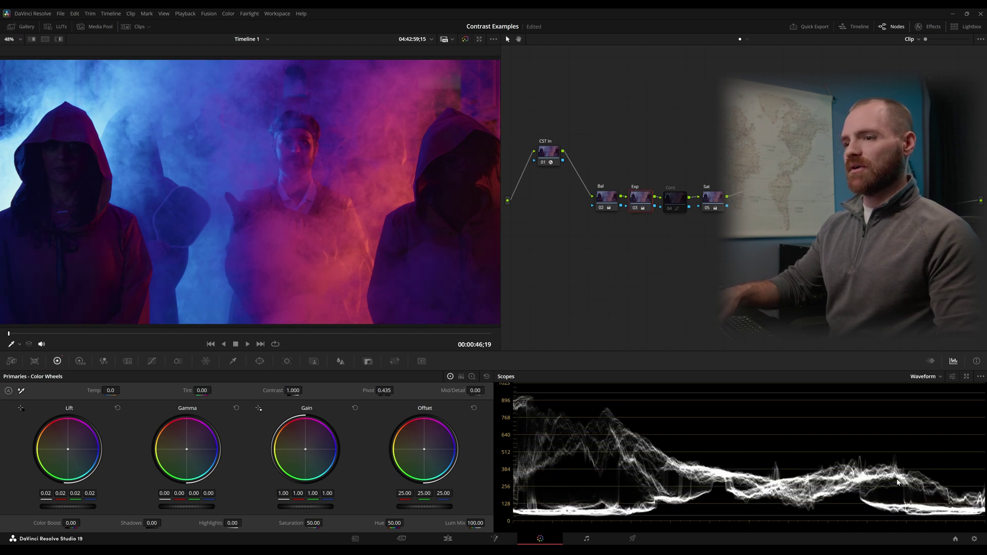
pyautogui.hotkey('ctrl', 'd')
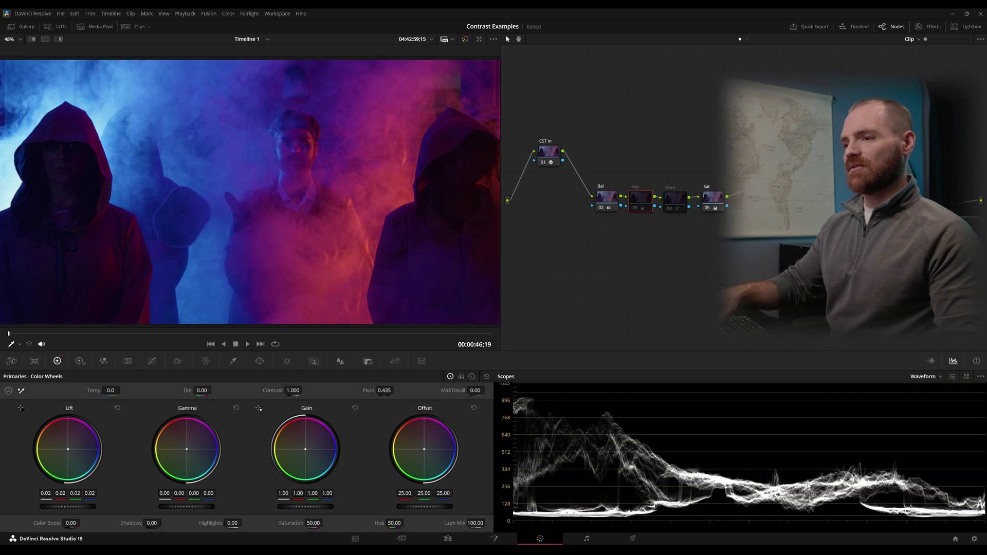
pyautogui.hotkey('ctrl', 'd')
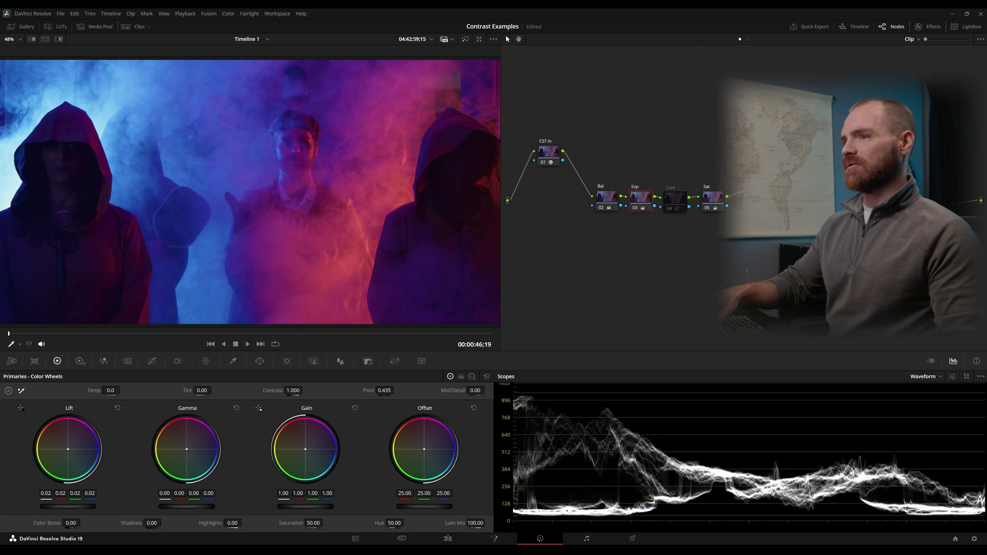
# - Enable the Cont node and slightly lower the black point of its custom curve
pyautogui.click(681, 201)
pyautogui.click(152, 361)
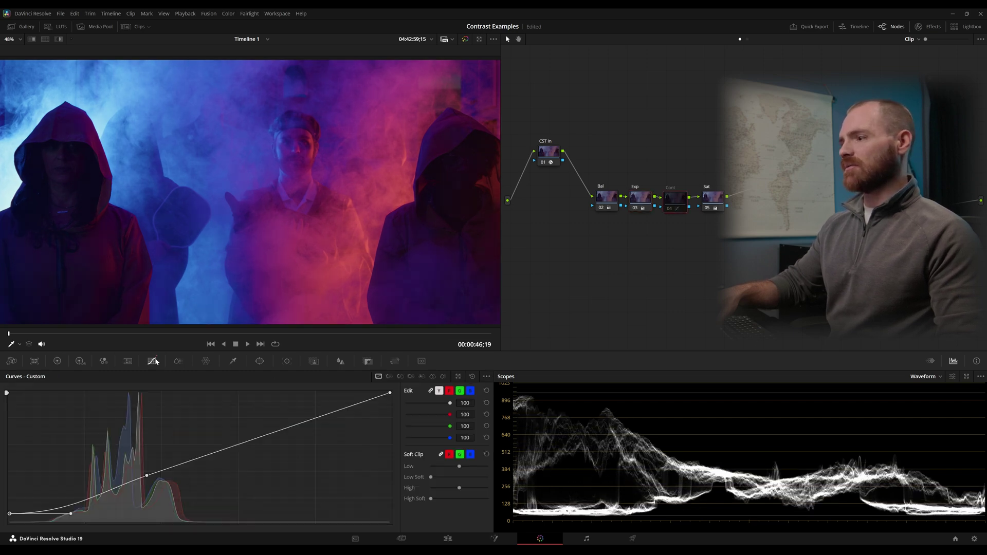
pyautogui.hotkey('ctrl', 'd')
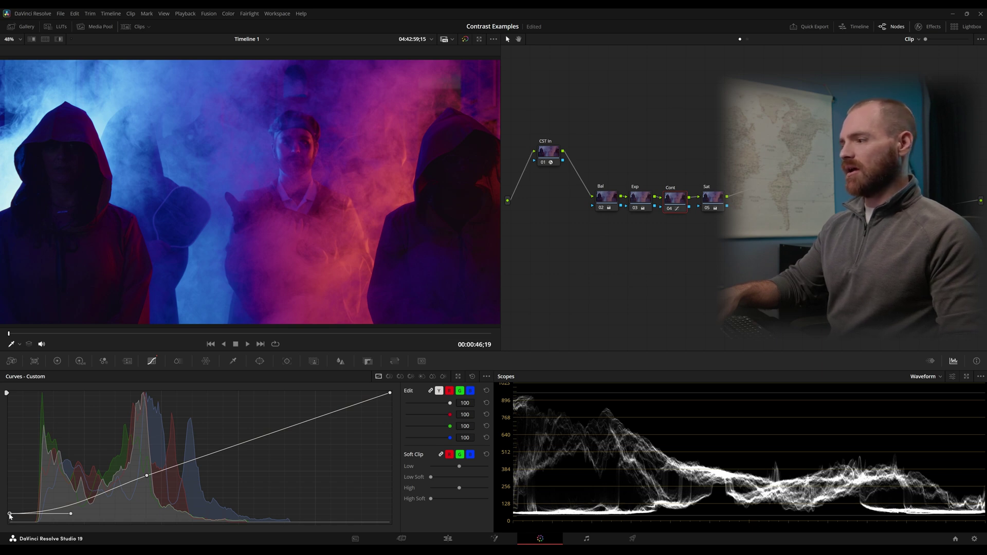
pyautogui.moveTo(10, 516)
pyautogui.mouseDown()
pyautogui.moveTo(10, 524)
pyautogui.moveTo(7, 516)
pyautogui.mouseUp()
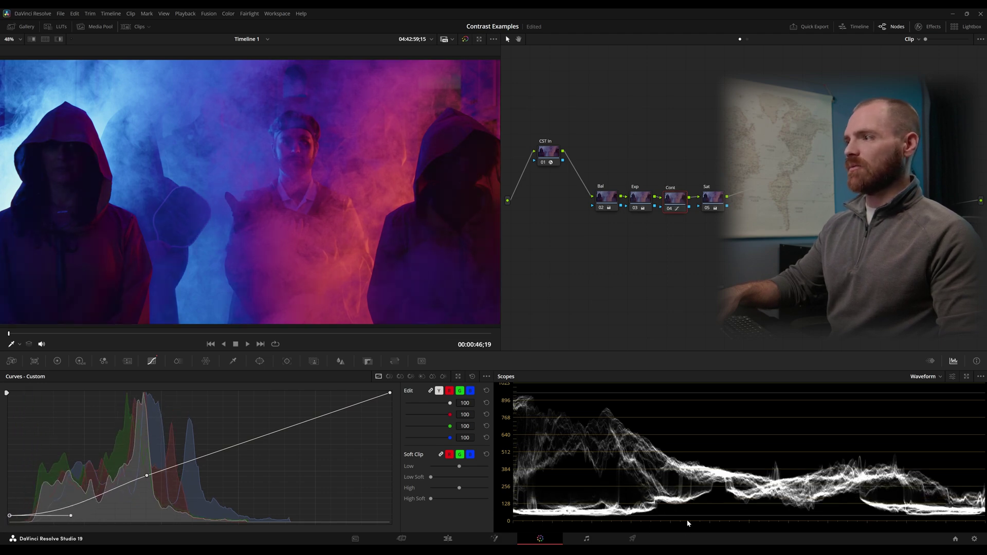
# - Select the Exp and Cont nodes together and repeatedly compare the shot with both contrast nodes disabled and enabled
pyautogui.moveTo(626, 165); pyautogui.dragTo(680, 229)
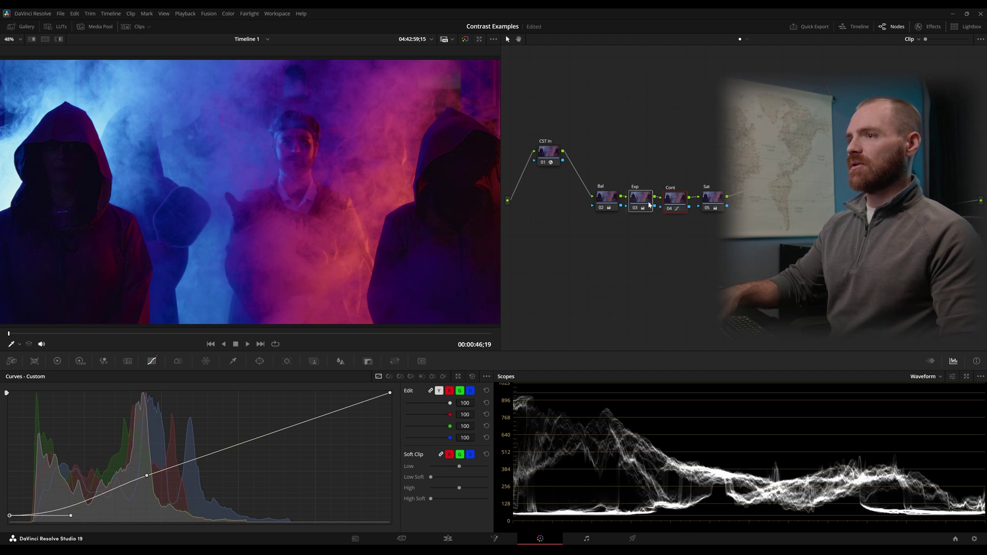
pyautogui.hotkey('ctrl', 'd')
pyautogui.hotkey('ctrl', 'd')
pyautogui.hotkey('ctrl', 'd')
pyautogui.hotkey('ctrl', 'd')
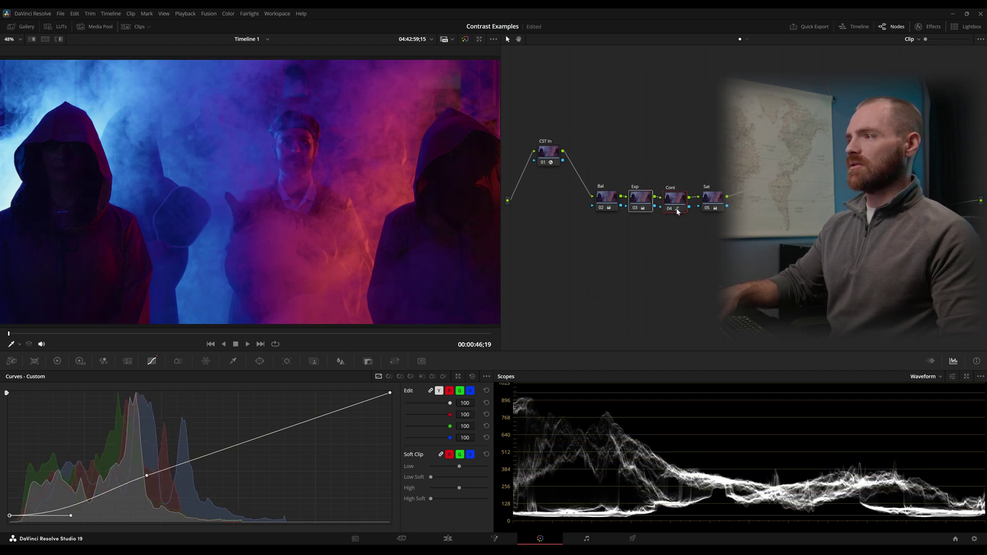
pyautogui.hotkey('ctrl', 'd')
pyautogui.hotkey('ctrl', 'd')
pyautogui.hotkey('ctrl', 'd')
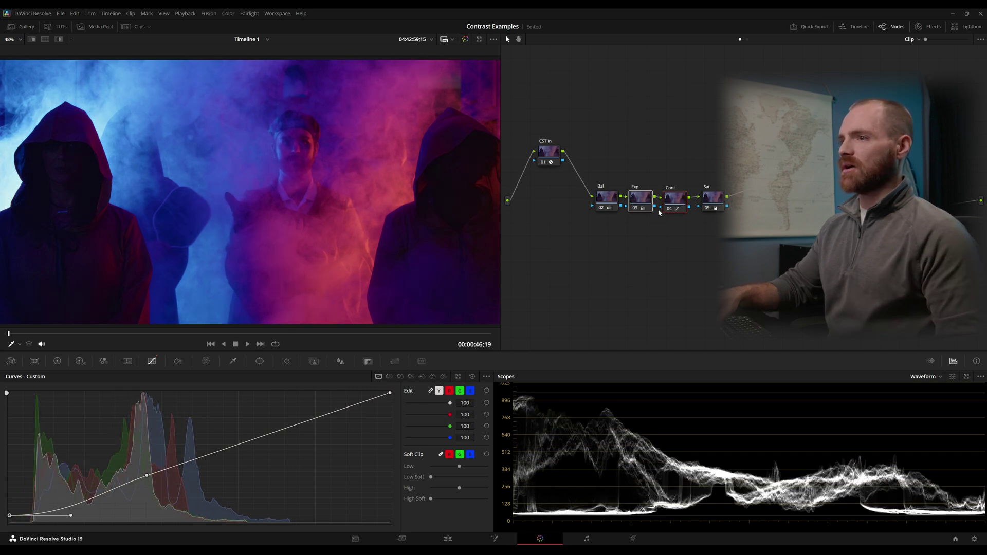
pyautogui.hotkey('ctrl', 'd')
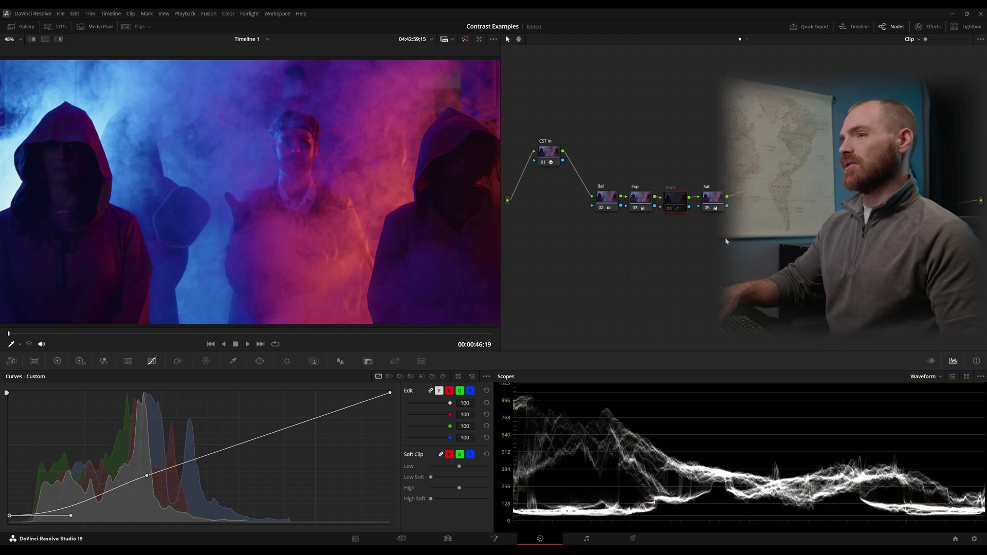
# - Select the Look node and compare the shot with it disabled and enabled
pyautogui.click(895, 213)
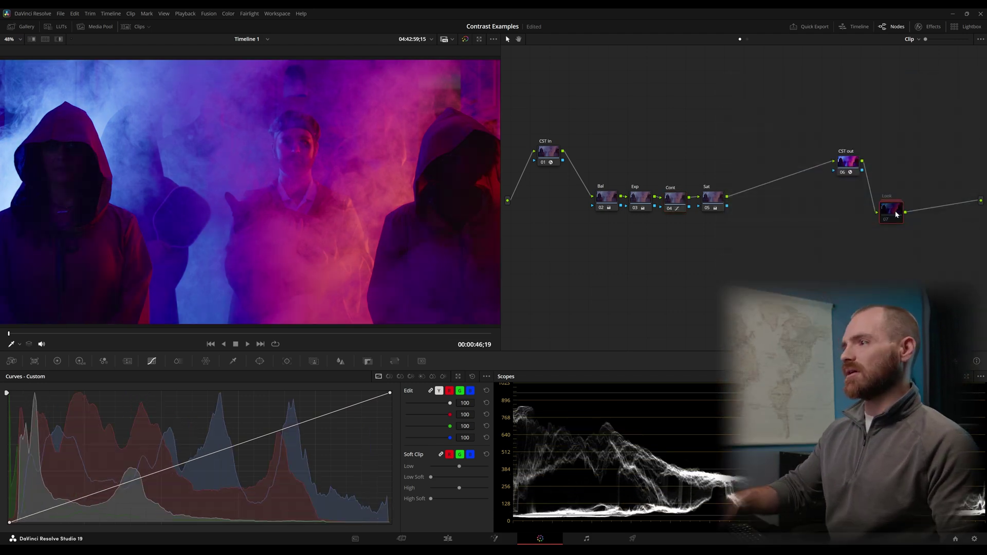
pyautogui.hotkey('ctrl', 'd')
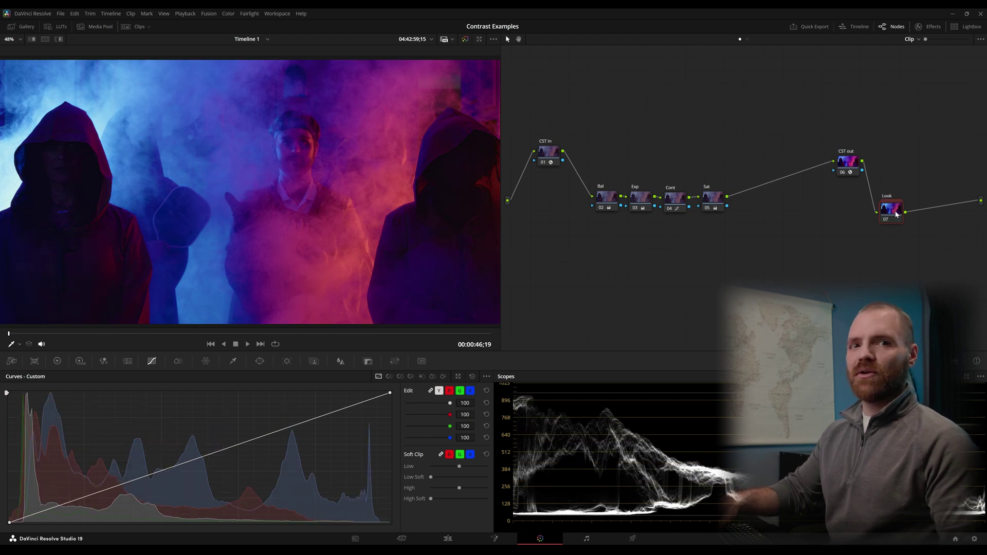
pyautogui.hotkey('ctrl', 'd')
pyautogui.hotkey('ctrl', 'd')
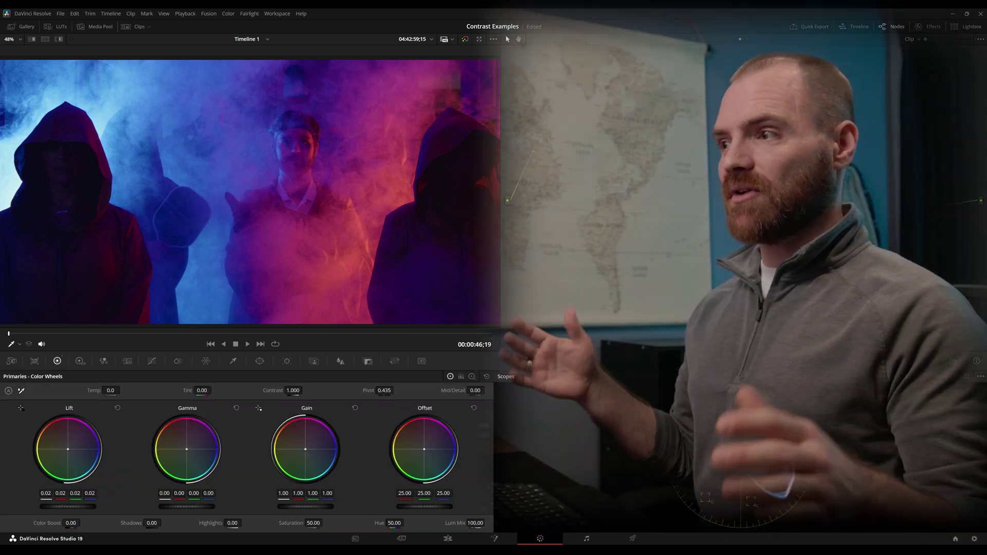
# - Show the clip thumbnails and display all four clips together in a Selected Clips split screen
pyautogui.click(137, 28)
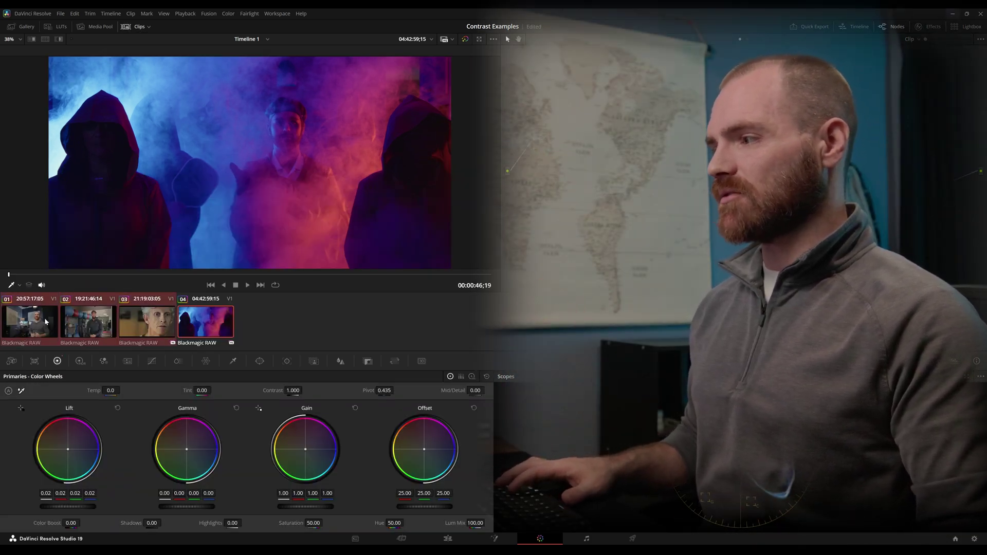
pyautogui.click(45, 39)
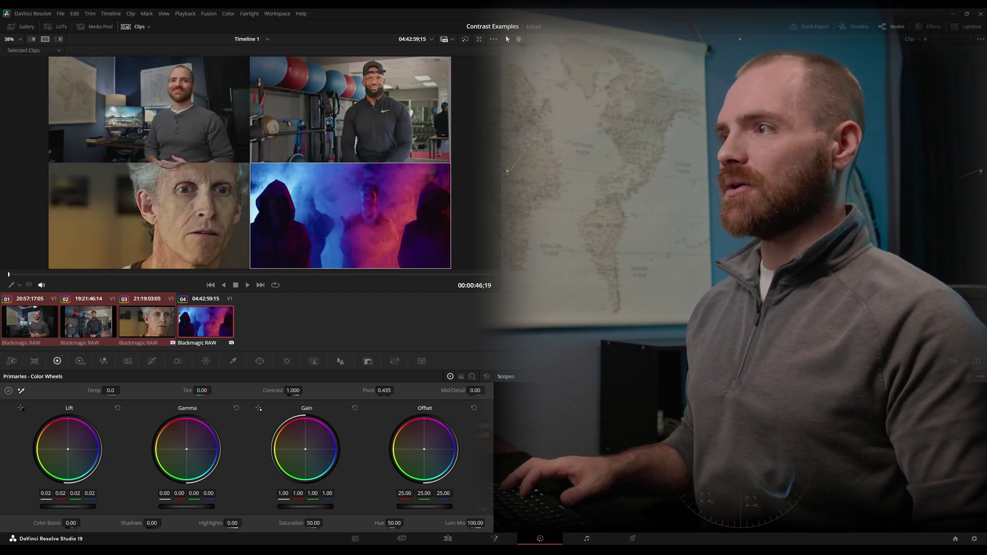